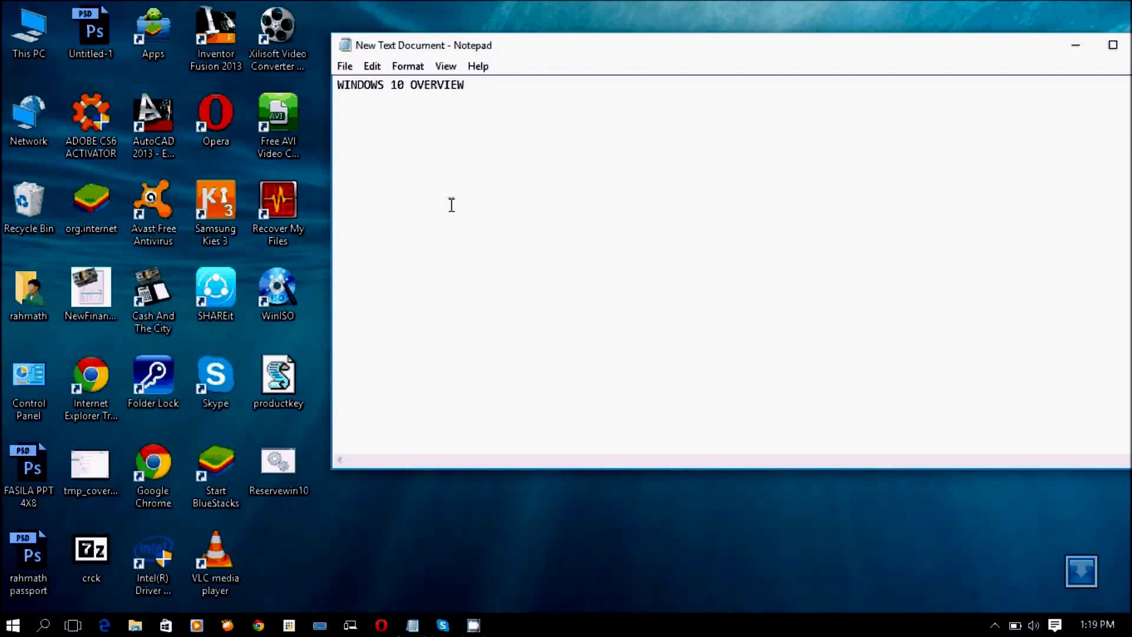
# Add the lines "HOW TO USE WINDOWS 10" and "FIRST WE WILL CHECK STARTMENU" below the "WINDOWS 10 OVERVIEW" heading in the note.
pyautogui.write('HOW TO USE WINDO')
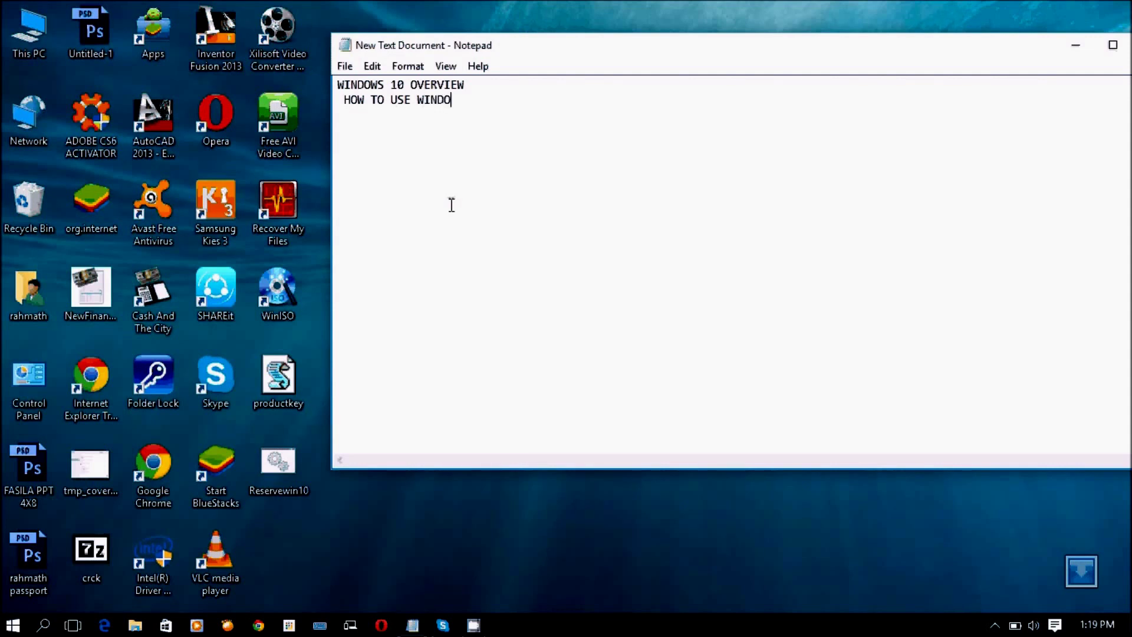
pyautogui.write('WS 10')
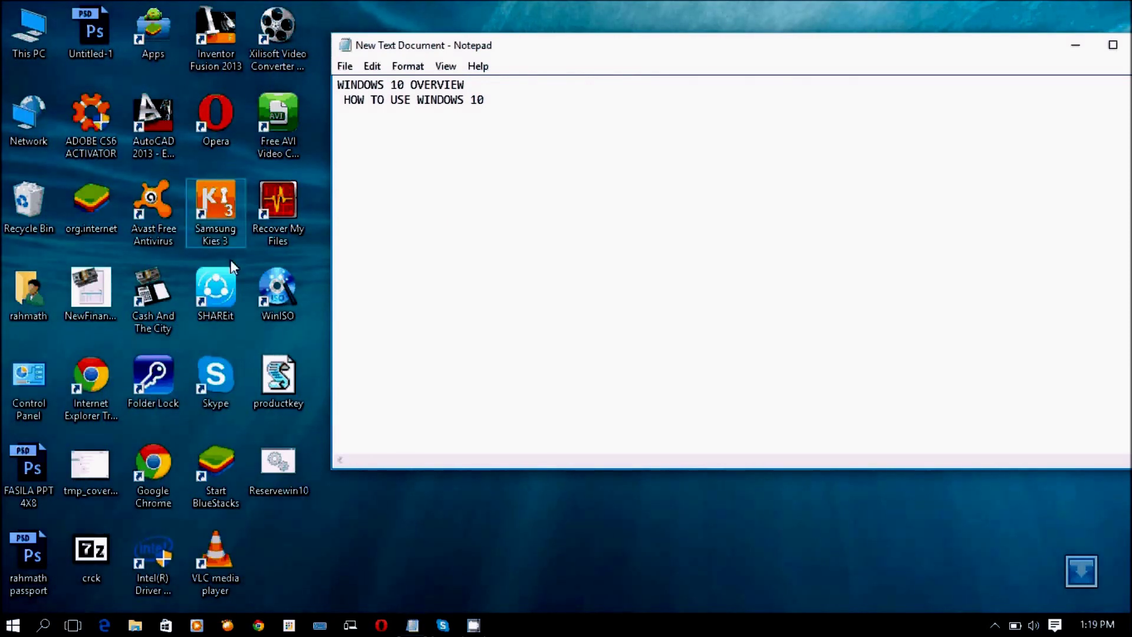
pyautogui.click(14, 625)
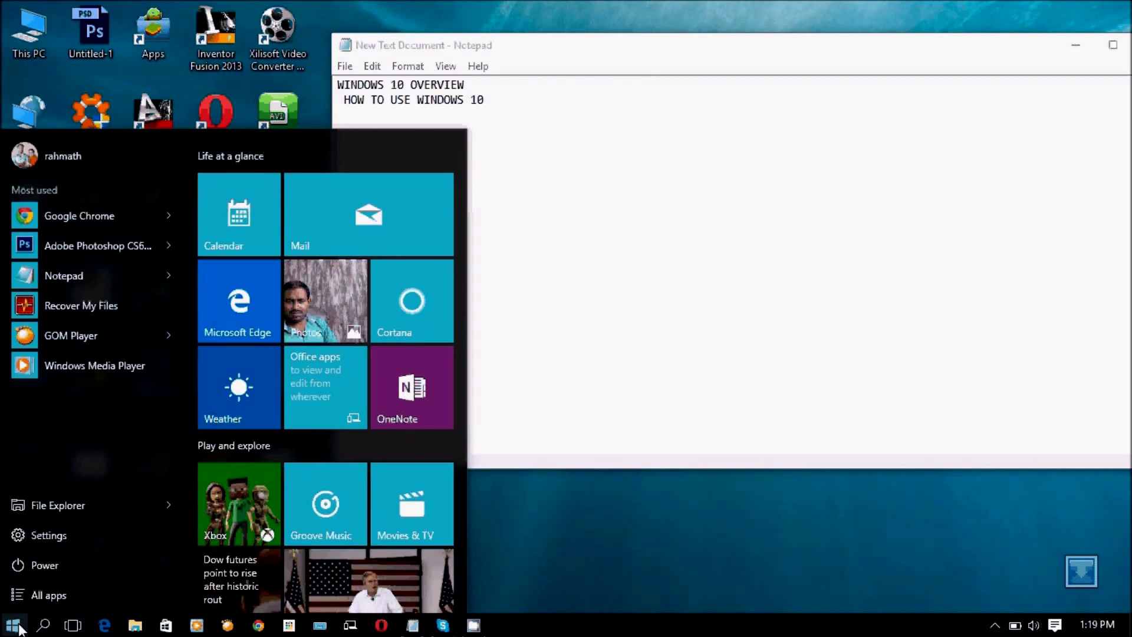
pyautogui.click(508, 102)
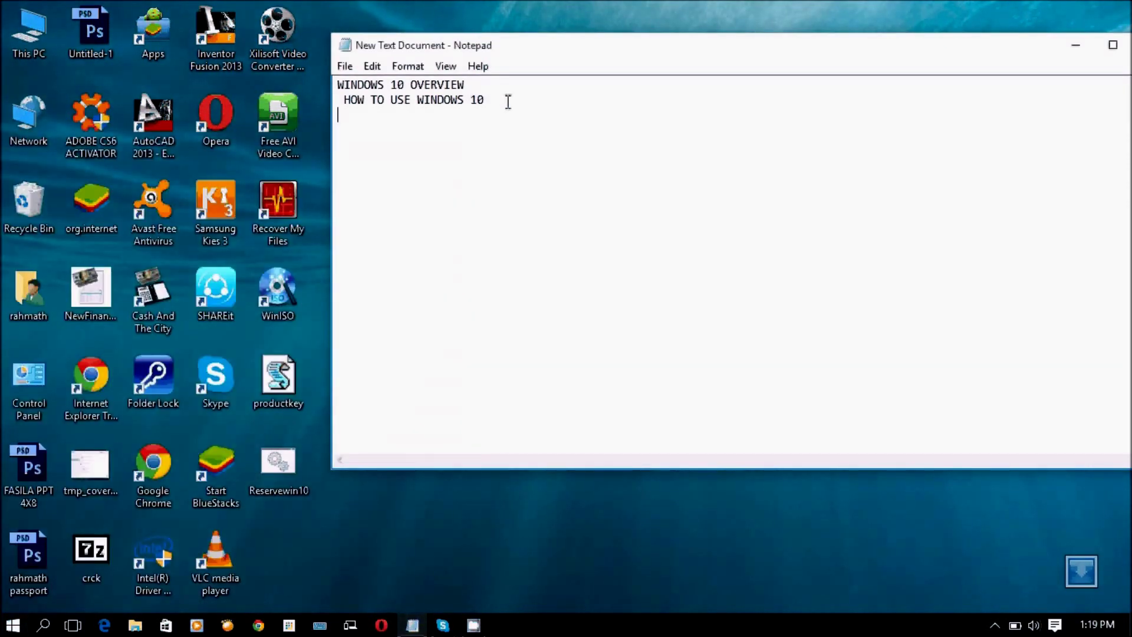
pyautogui.write('FIR')
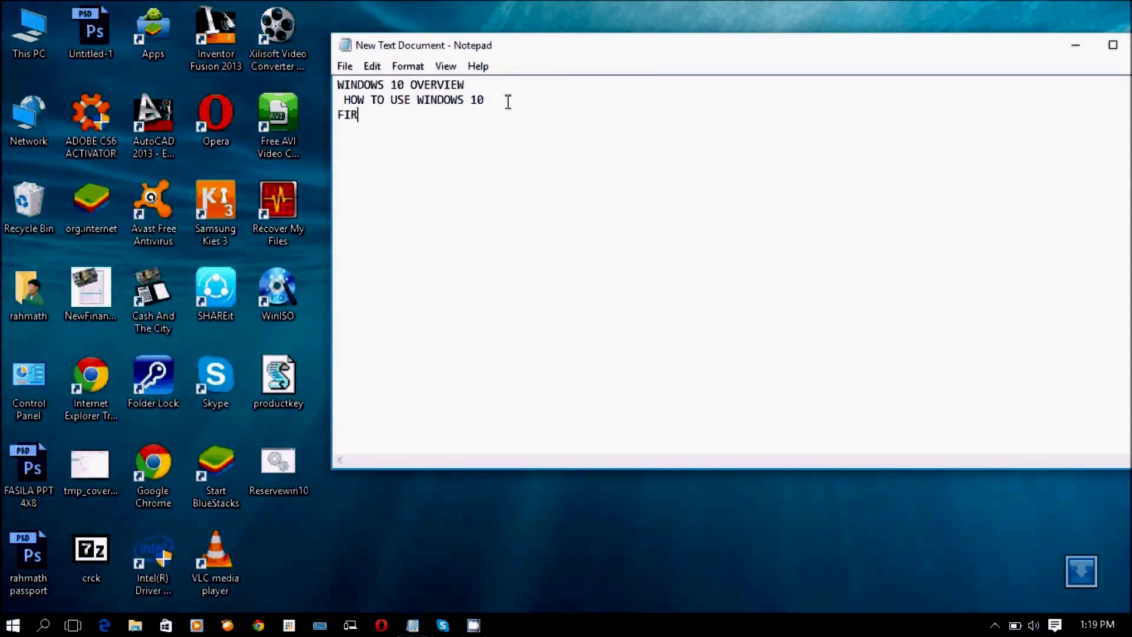
pyautogui.write('ST WE WILL CHECK STA')
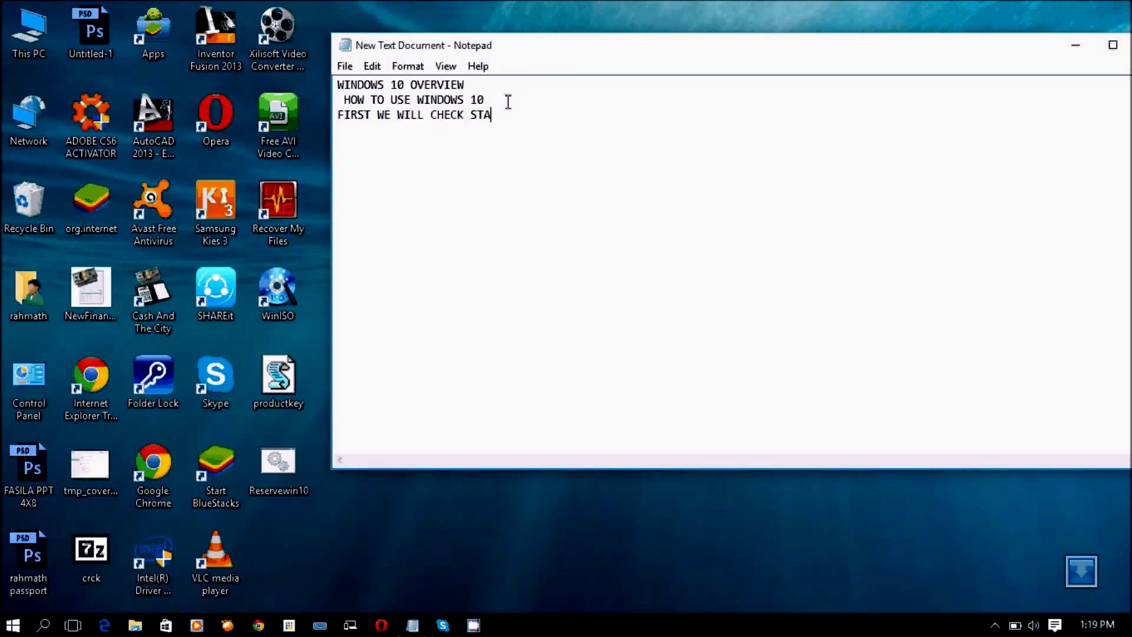
pyautogui.write('RTMENU')
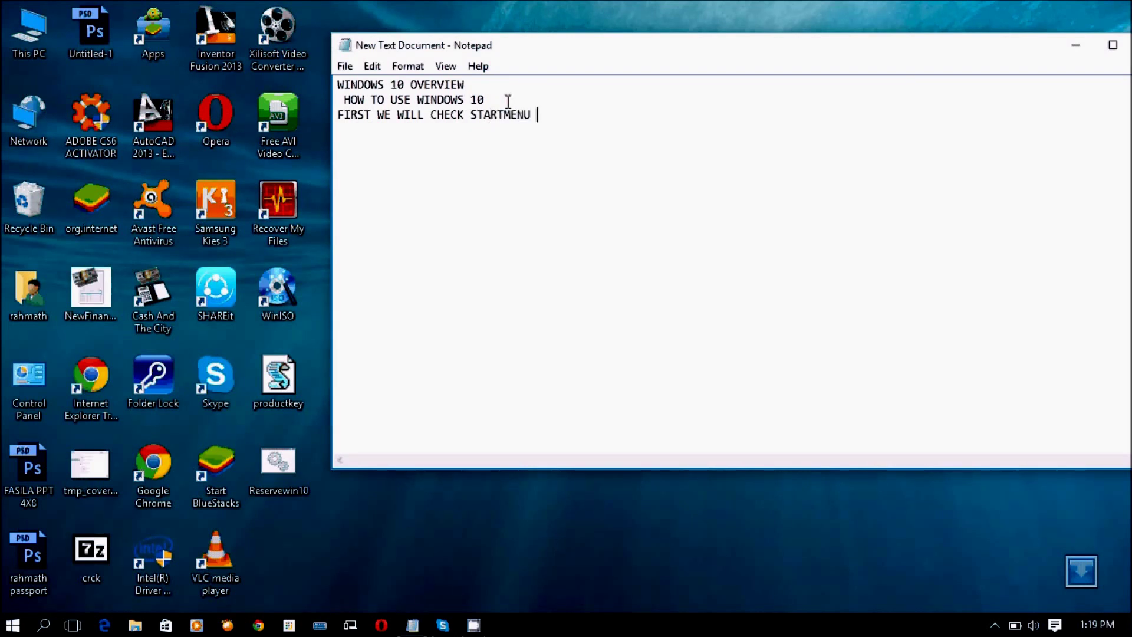
# Look through the Start menu's tile groups, from Life at a glance down to the On-Screen Keyboard tile and back.
pyautogui.click(11, 627)
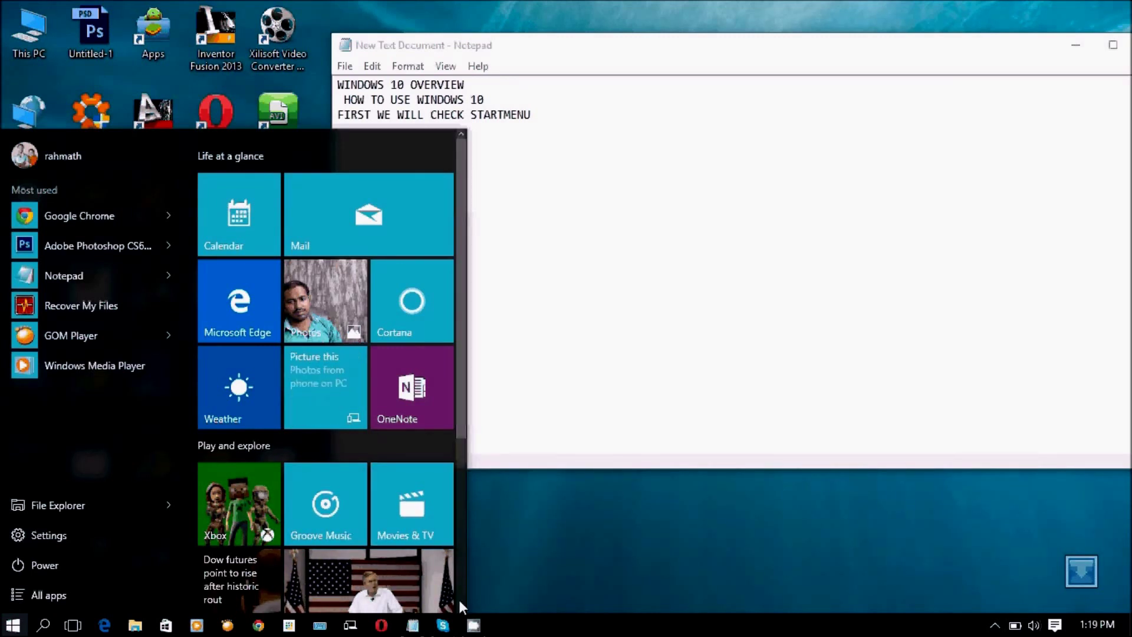
pyautogui.scroll(-4, 341, 469)
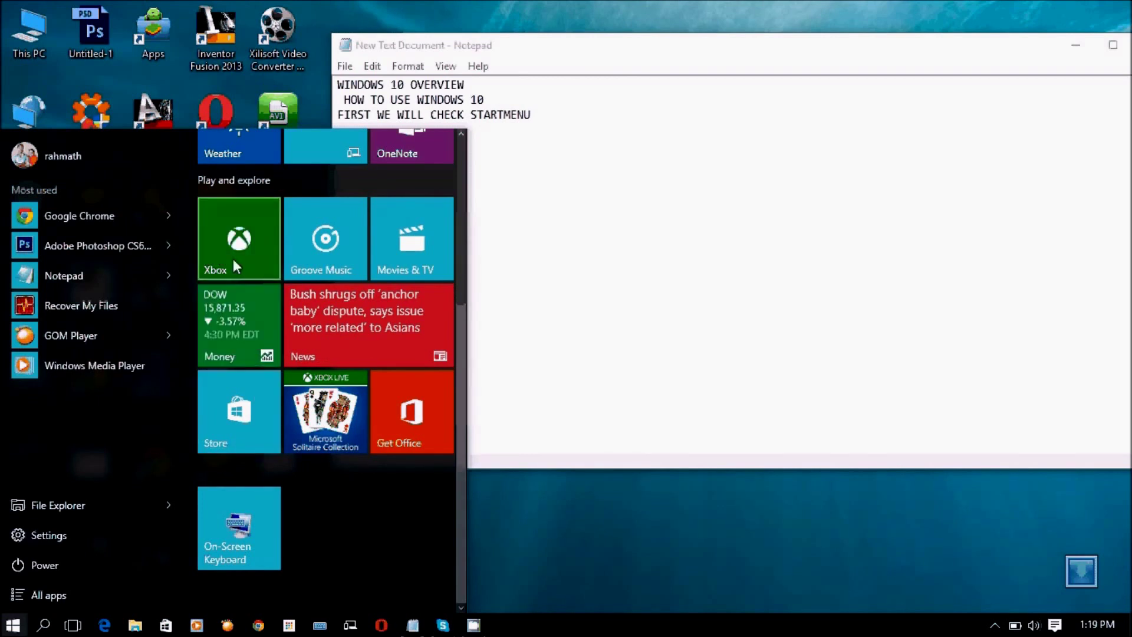
pyautogui.click(462, 134)
pyautogui.click(462, 133)
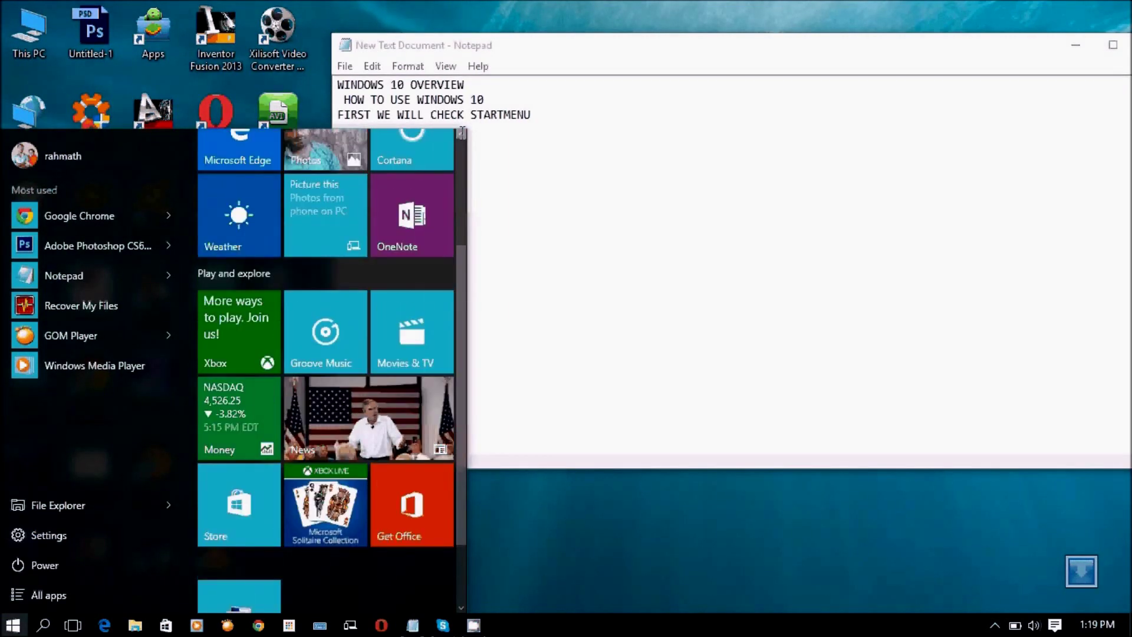
pyautogui.click(462, 133)
pyautogui.click(463, 132)
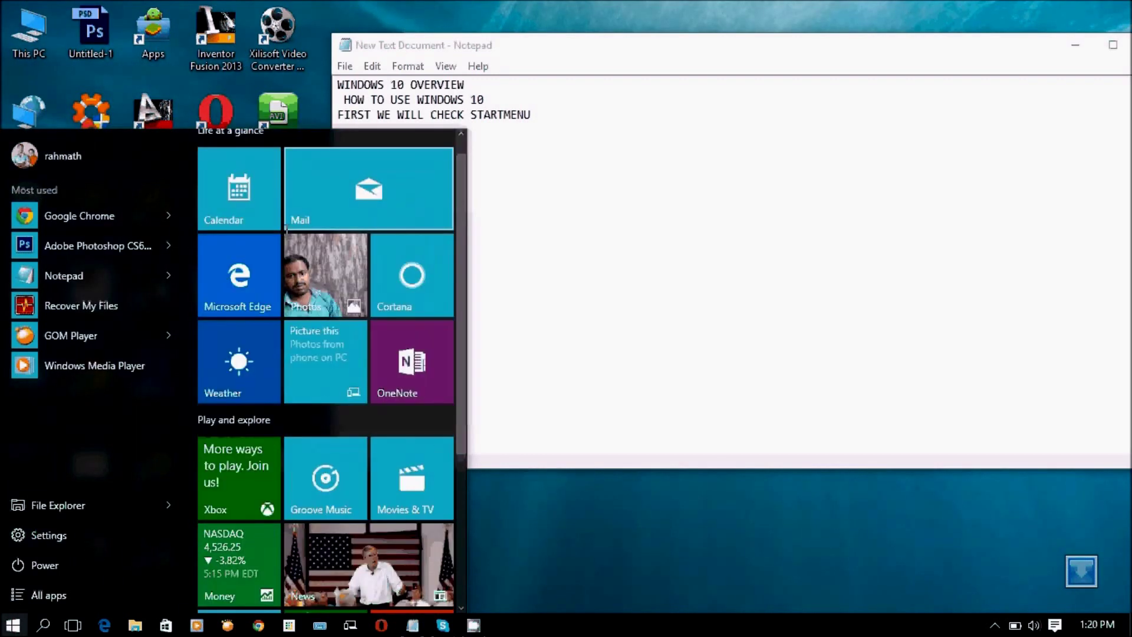
# Switch to Microsoft Edge, search the web for "MICROSOFT EDGE", and close the browser with all its tabs.
pyautogui.click(270, 271)
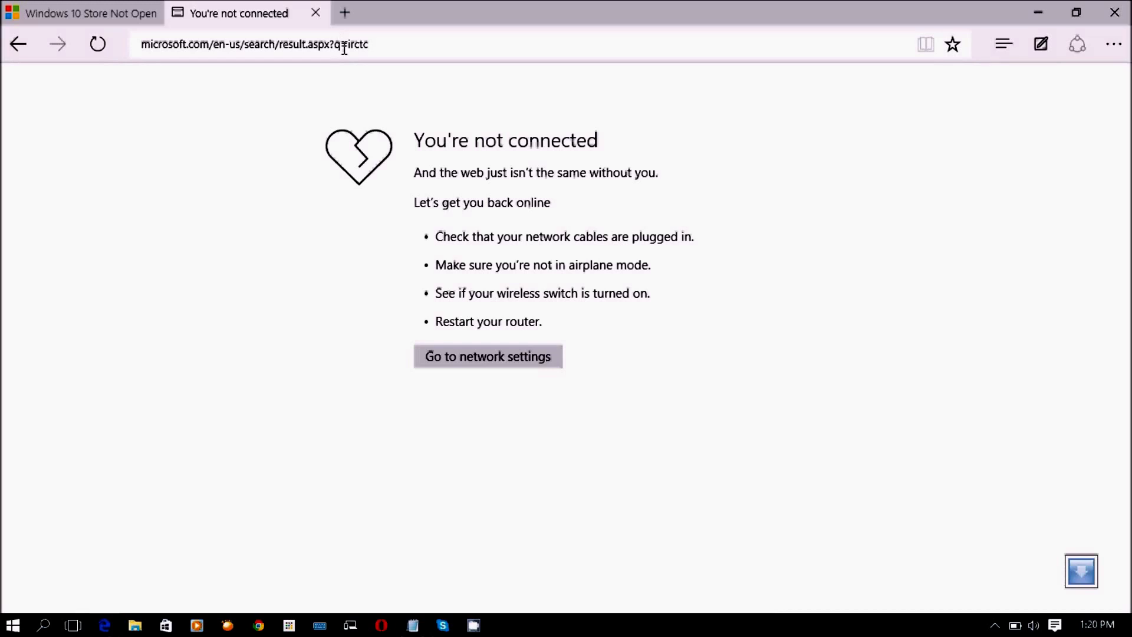
pyautogui.click(401, 43)
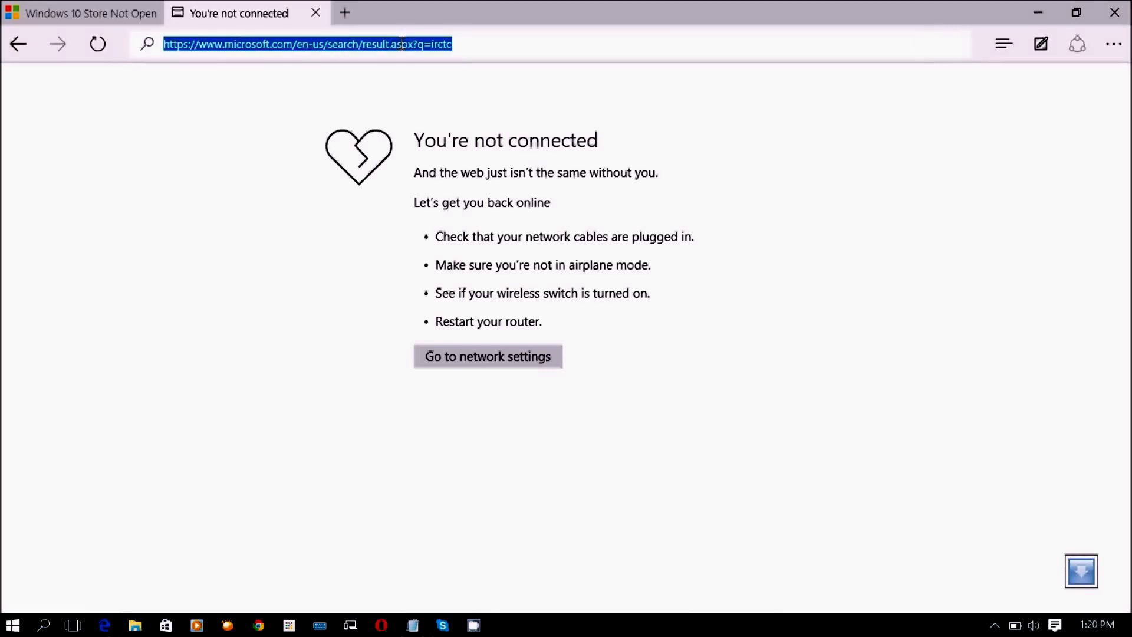
pyautogui.write('MICR')
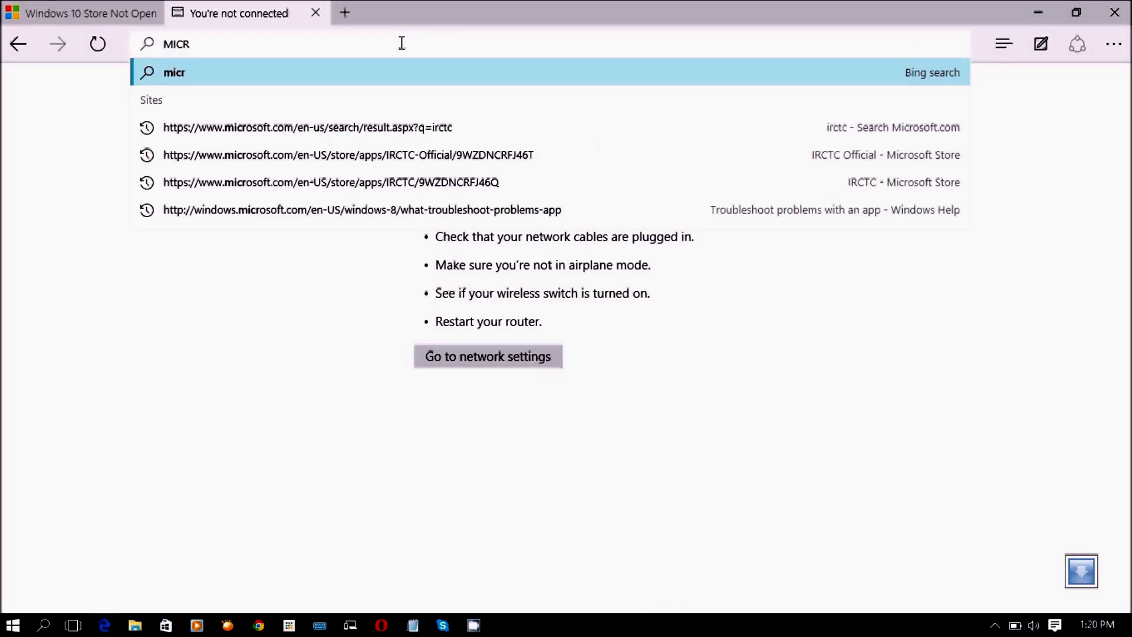
pyautogui.write('OSOFT E')
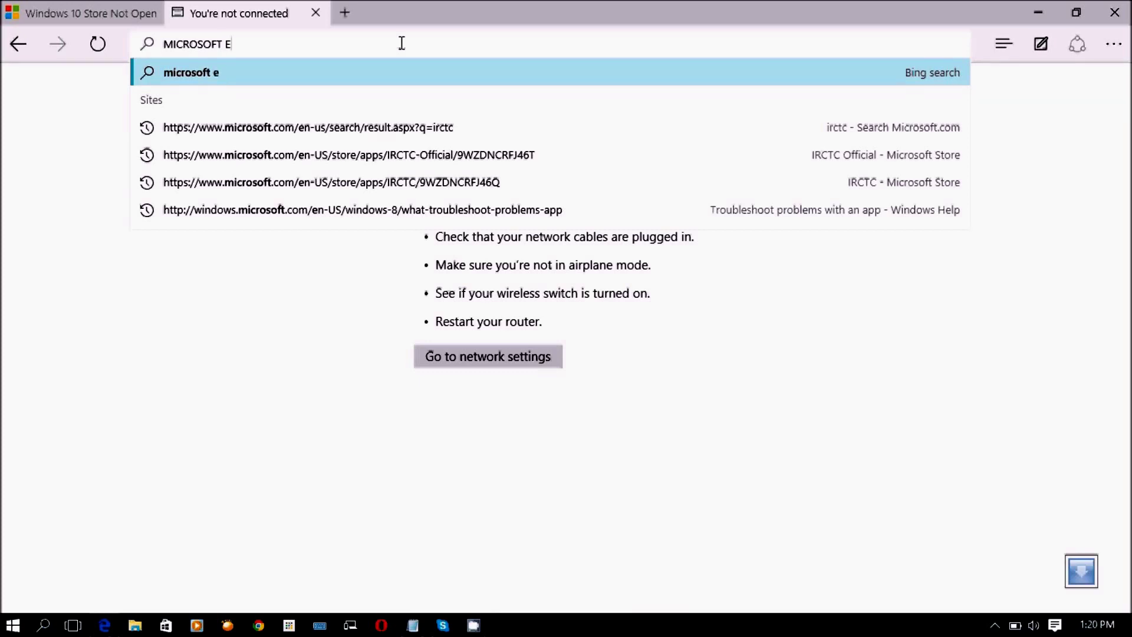
pyautogui.write('DGE')
pyautogui.press('Return')
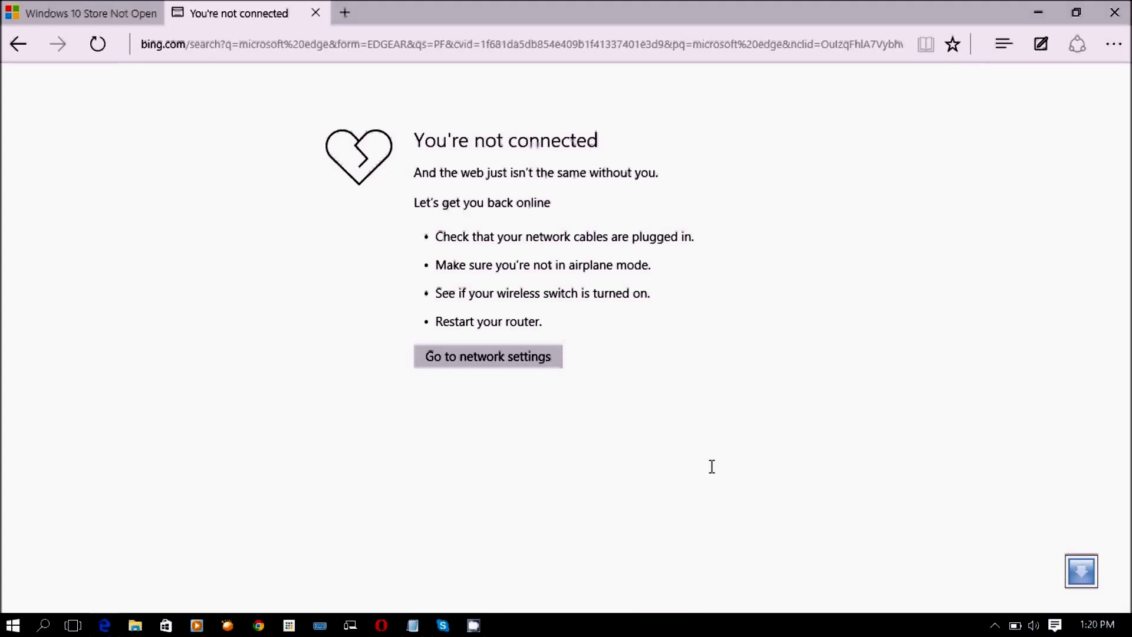
pyautogui.click(1114, 13)
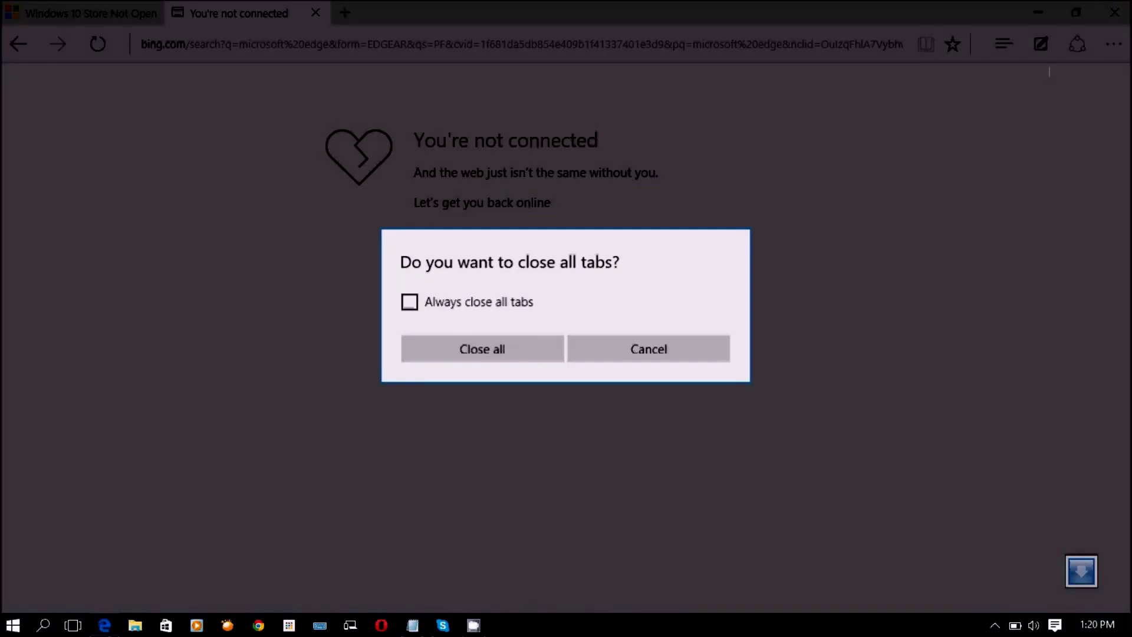
pyautogui.click(530, 353)
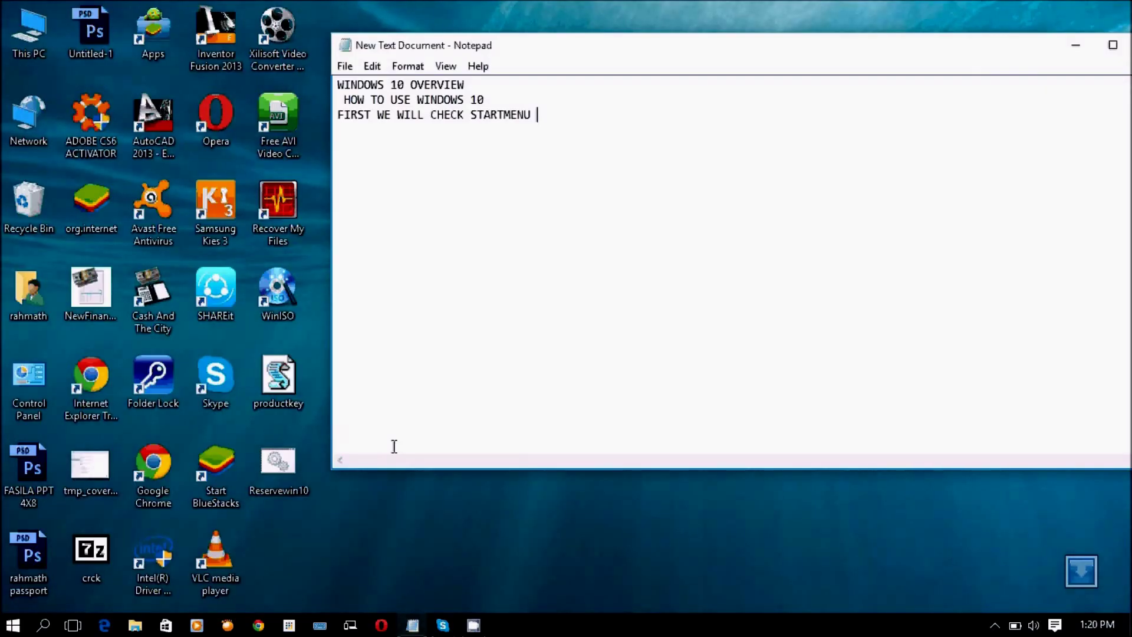
# Look through the Start menu's full list of installed apps from 0–9 down to X, and close the menu.
pyautogui.press('super')
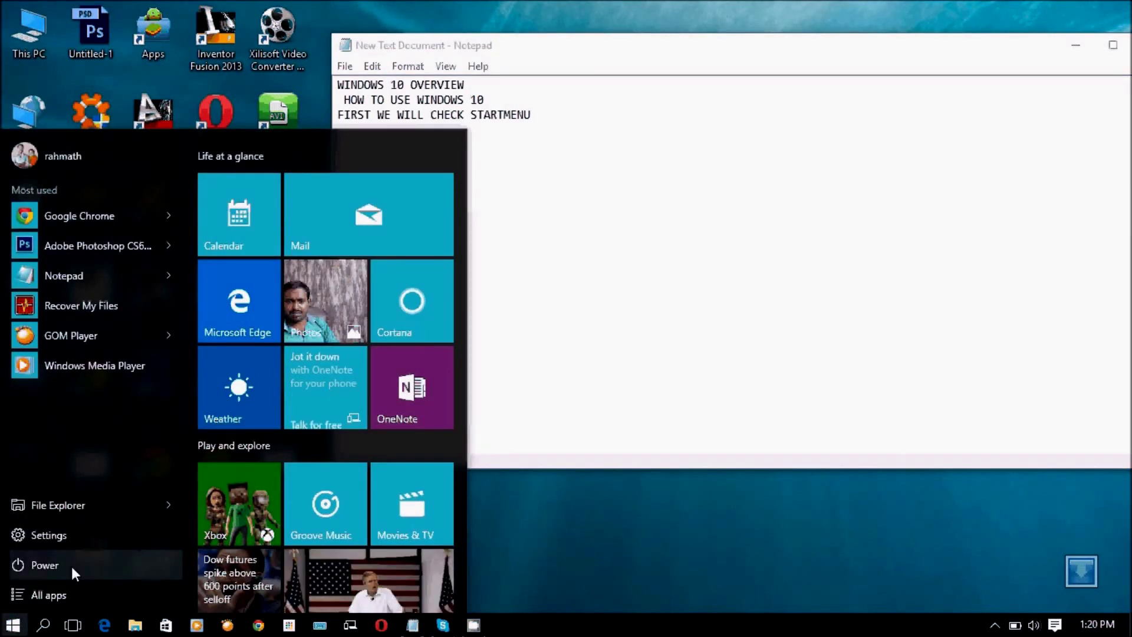
pyautogui.click(63, 599)
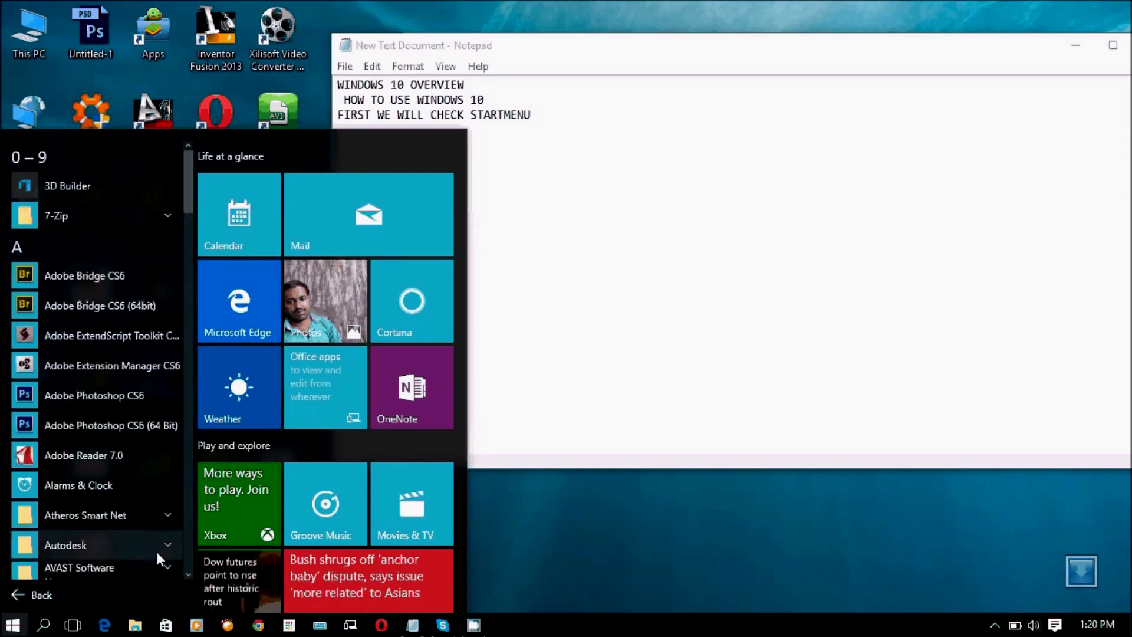
pyautogui.click(186, 572)
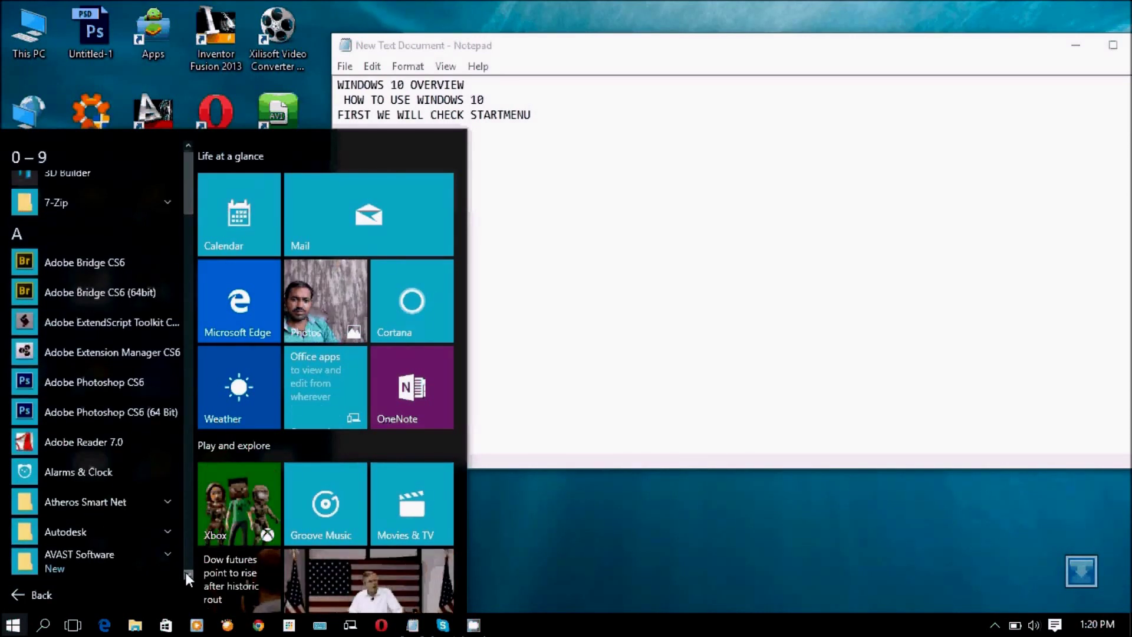
pyautogui.scroll(-2, 185, 573)
pyautogui.scroll(-2, 185, 571)
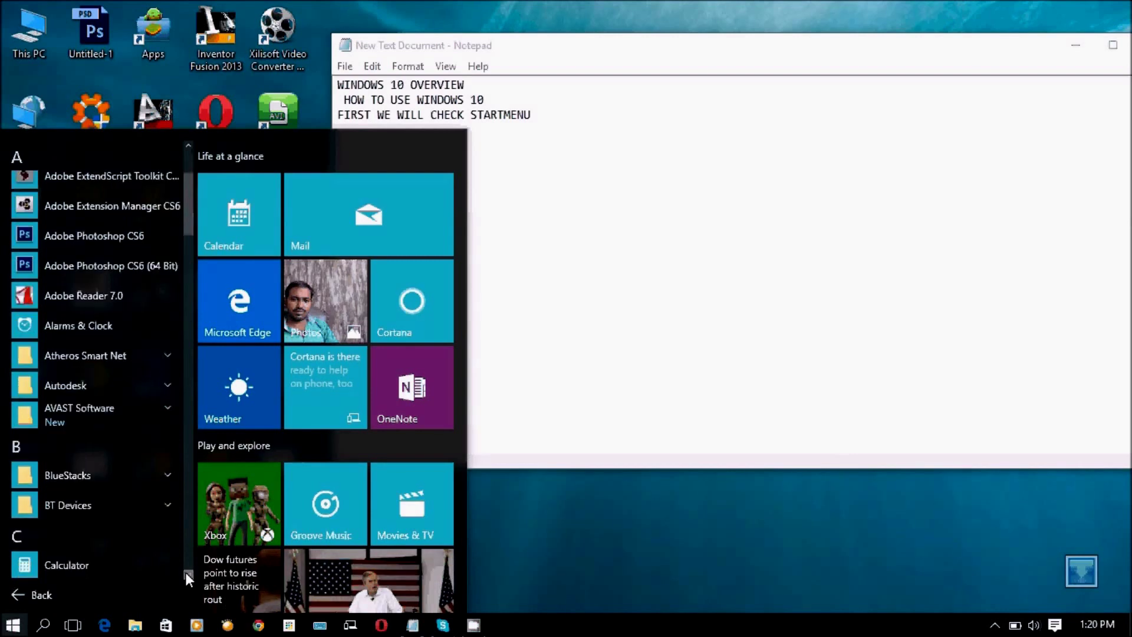
pyautogui.scroll(-3, 185, 572)
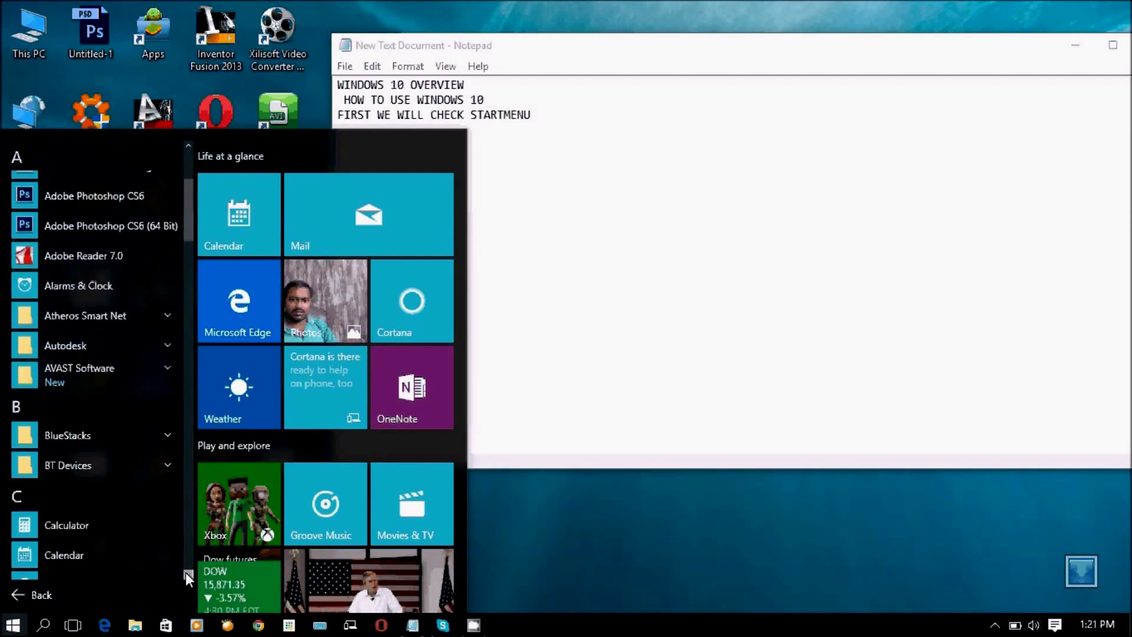
pyautogui.scroll(-1, 185, 572)
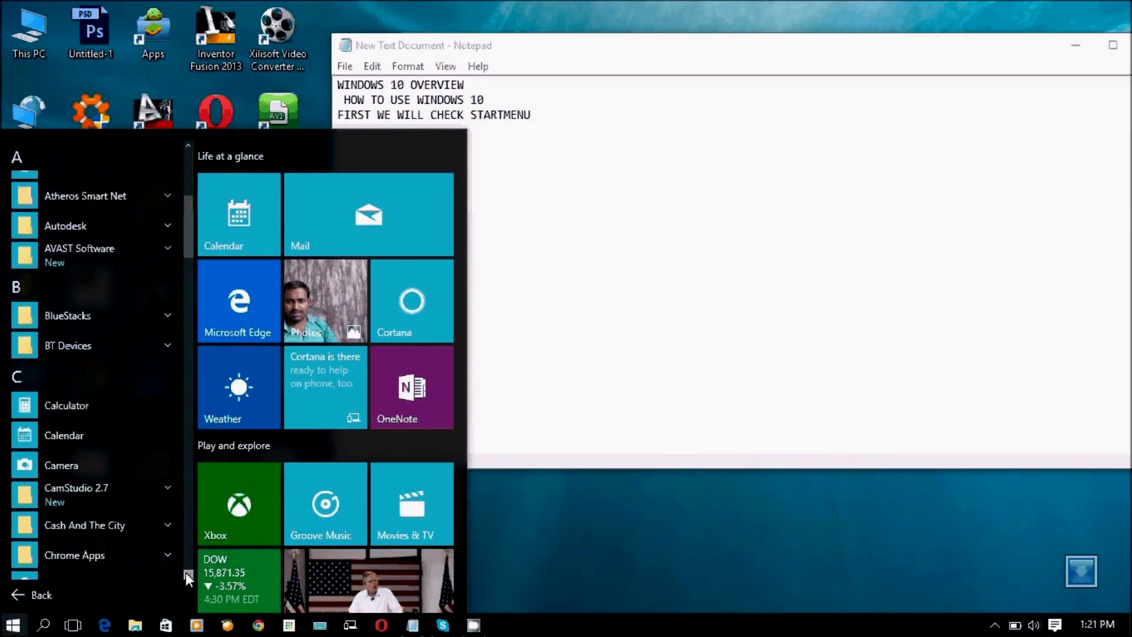
pyautogui.scroll(-3, 185, 573)
pyautogui.scroll(-2, 185, 572)
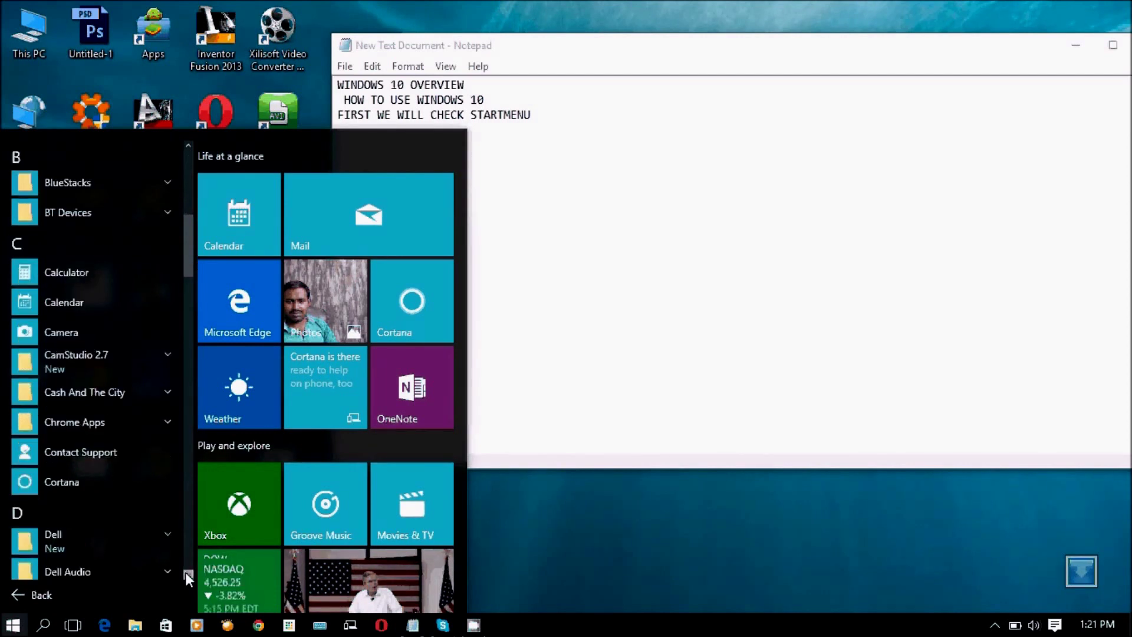
pyautogui.scroll(-2, 185, 572)
pyautogui.scroll(-1, 185, 572)
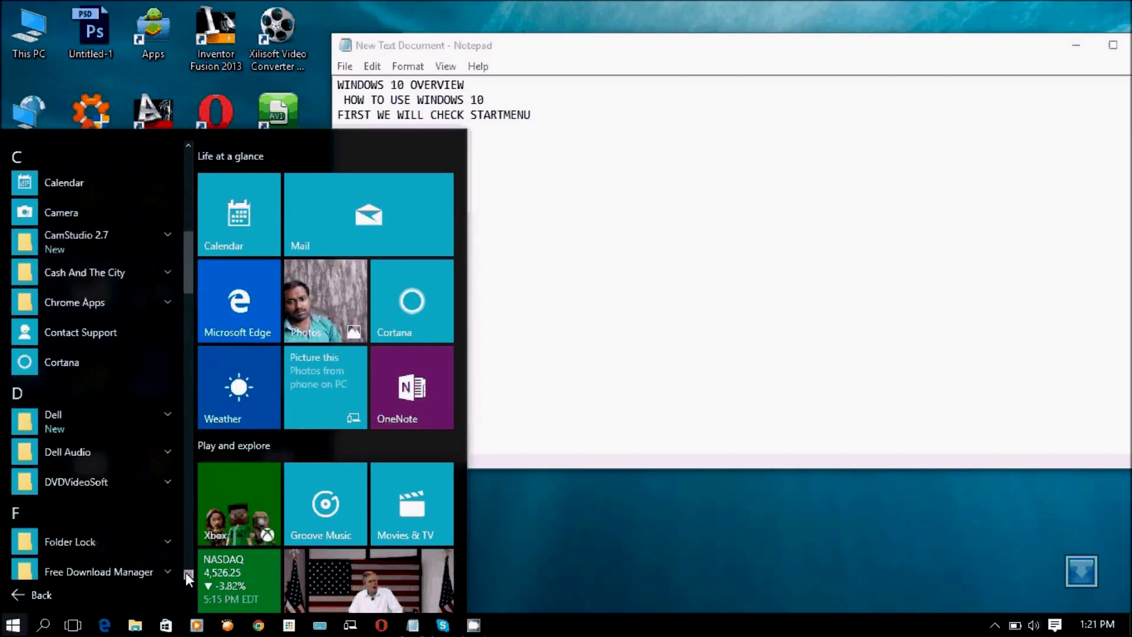
pyautogui.scroll(-2, 185, 571)
pyautogui.scroll(-1, 185, 572)
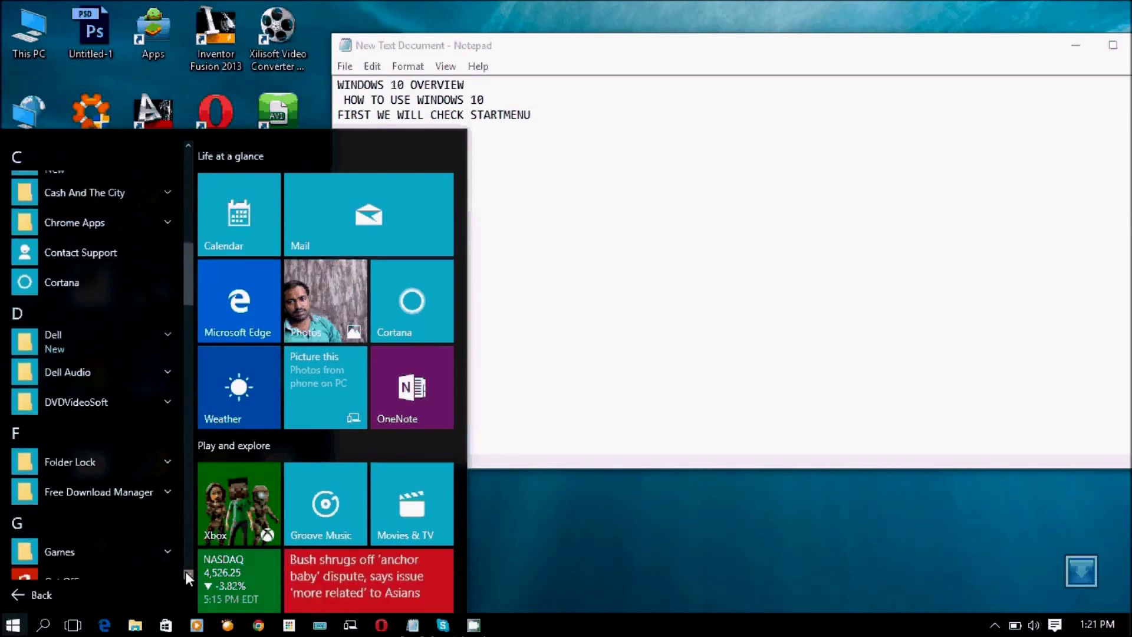
pyautogui.scroll(-1, 185, 572)
pyautogui.scroll(-2, 185, 571)
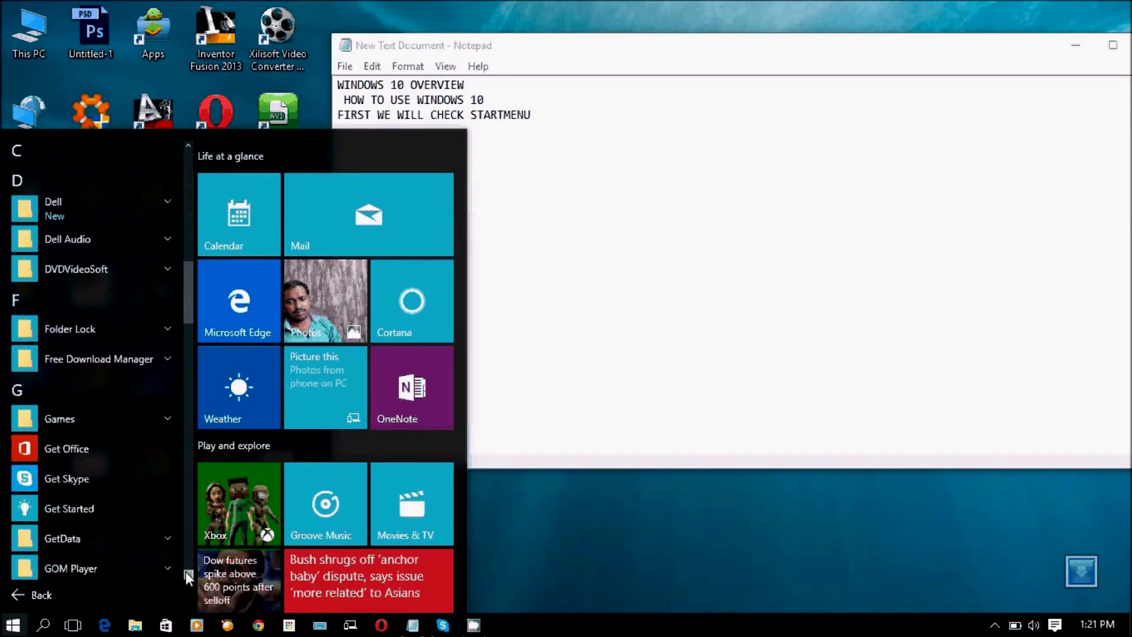
pyautogui.scroll(-1, 184, 571)
pyautogui.scroll(-1, 185, 572)
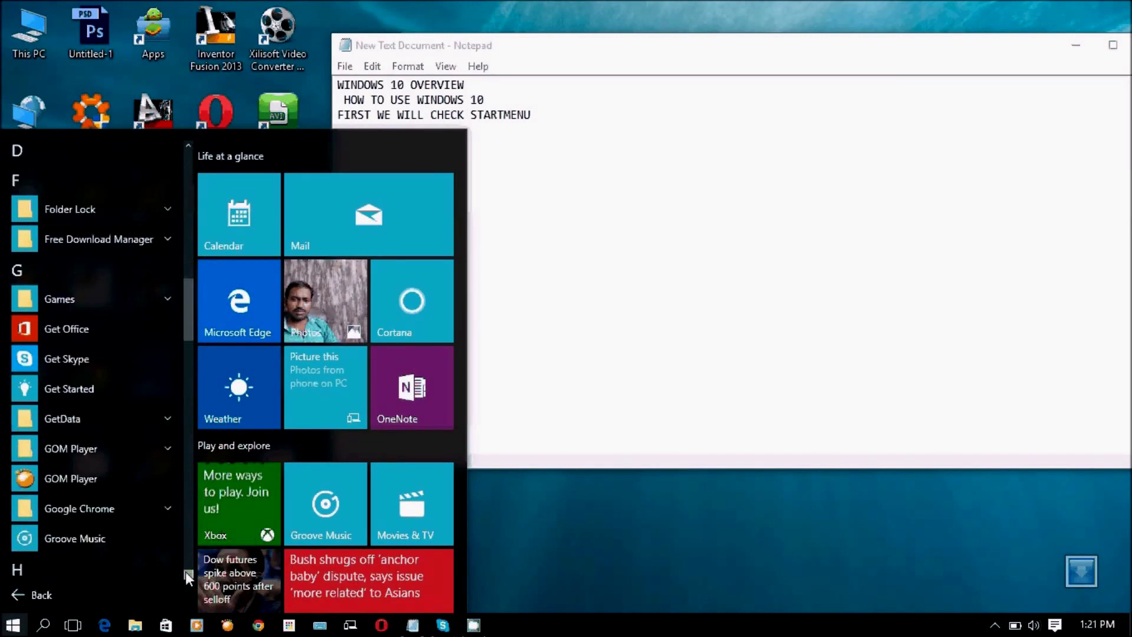
pyautogui.scroll(-2, 185, 572)
pyautogui.scroll(-3, 185, 569)
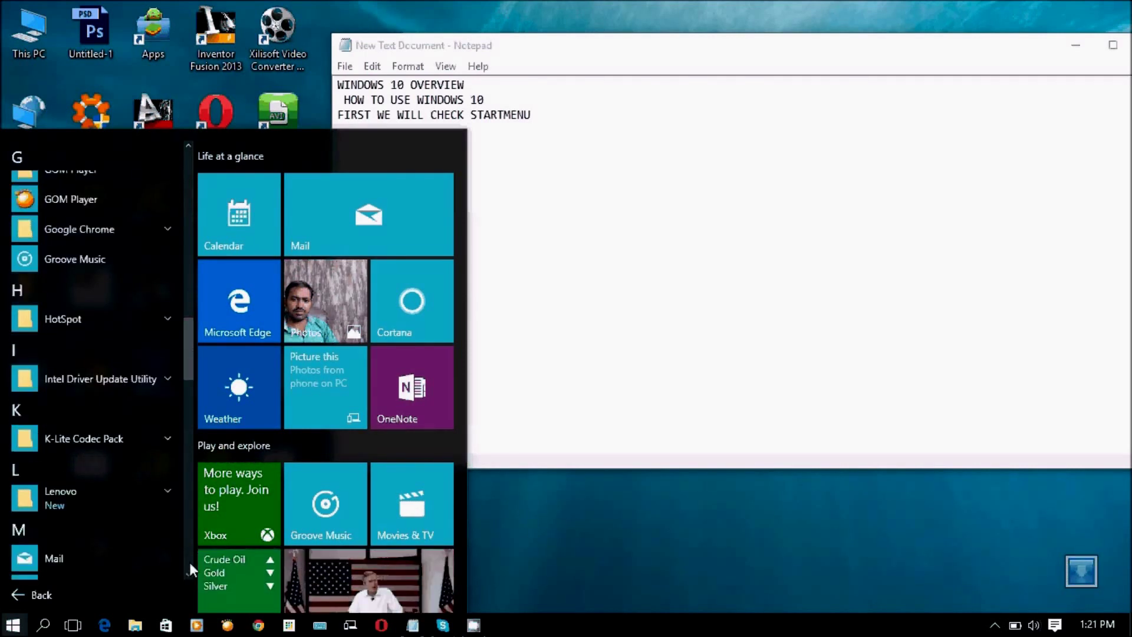
pyautogui.scroll(-1, 190, 578)
pyautogui.scroll(-4, 190, 578)
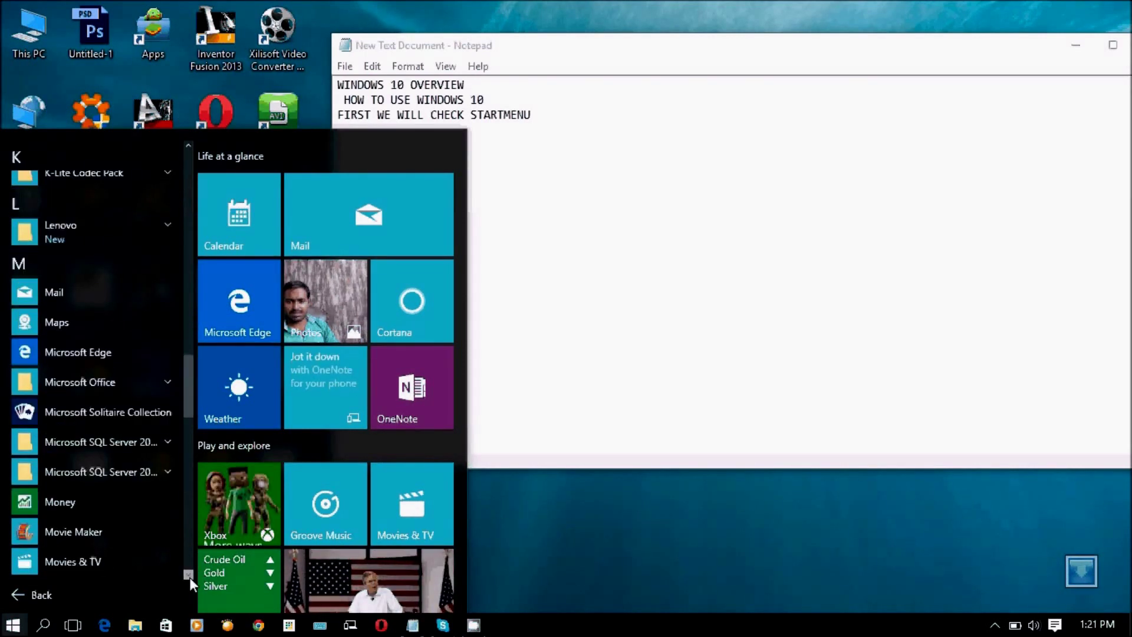
pyautogui.scroll(-2, 191, 578)
pyautogui.scroll(-1, 190, 576)
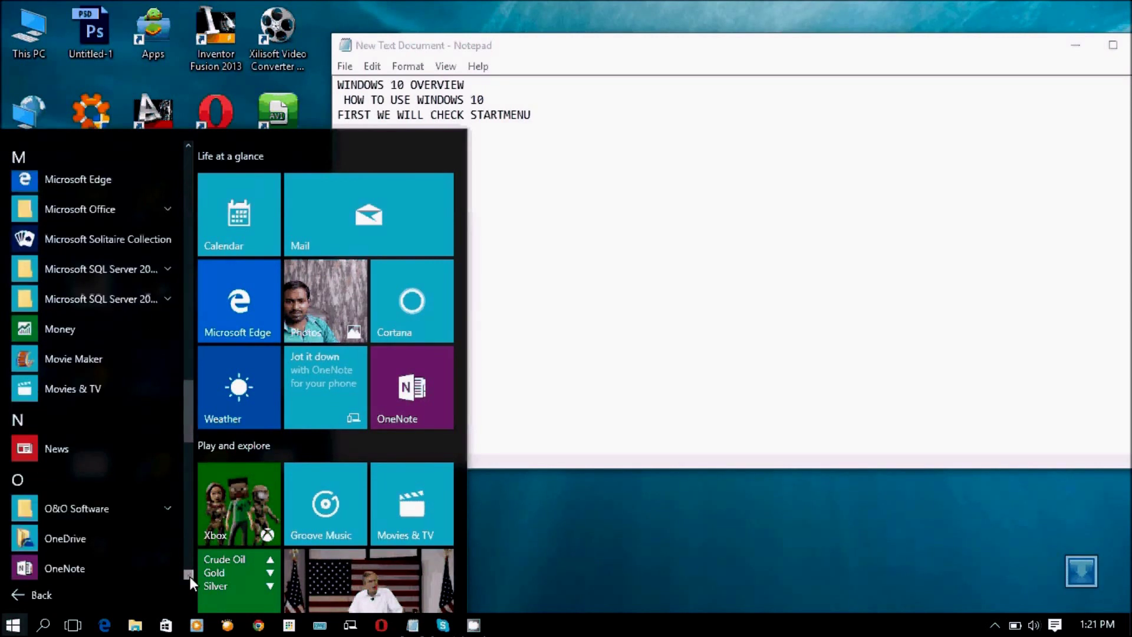
pyautogui.scroll(-1, 190, 576)
pyautogui.scroll(-1, 189, 576)
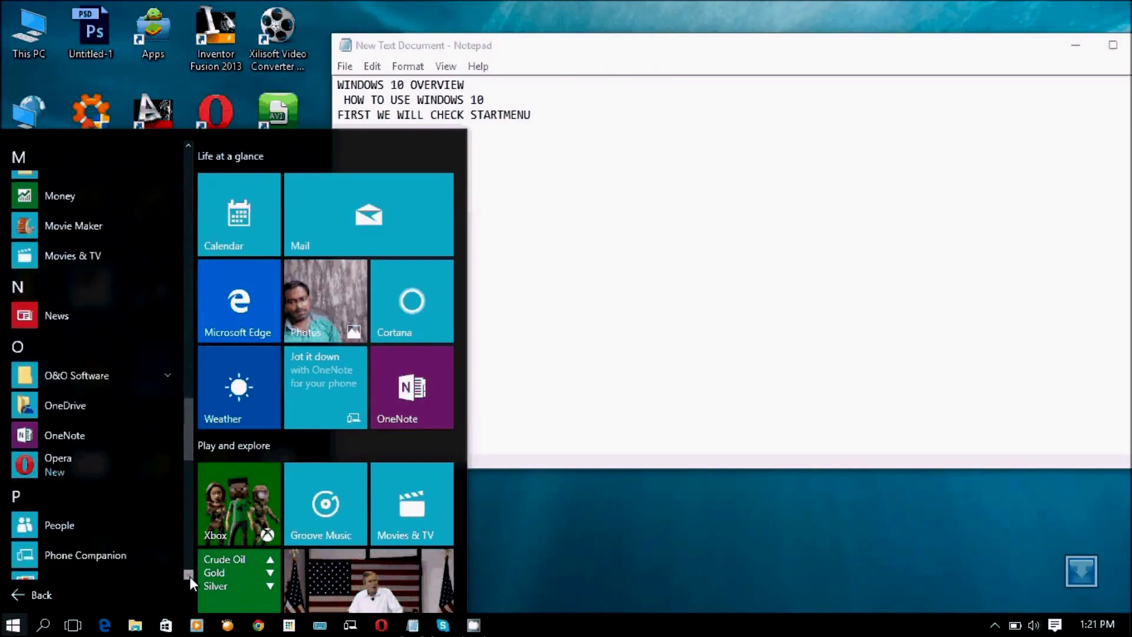
pyautogui.scroll(-1, 189, 575)
pyautogui.scroll(-1, 189, 573)
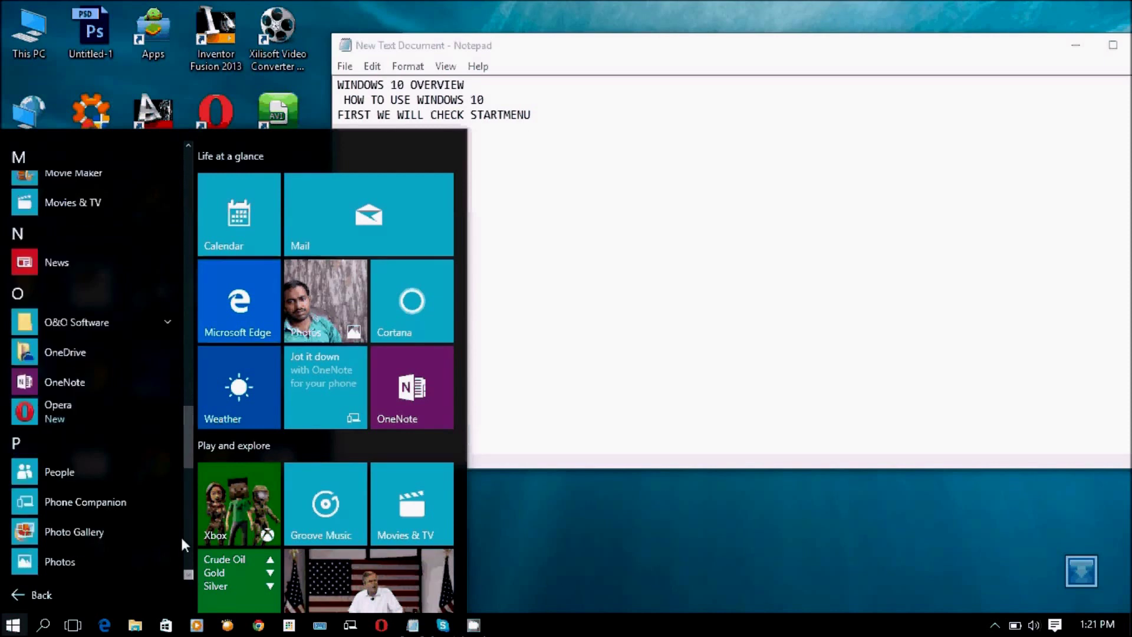
pyautogui.scroll(-5, 183, 540)
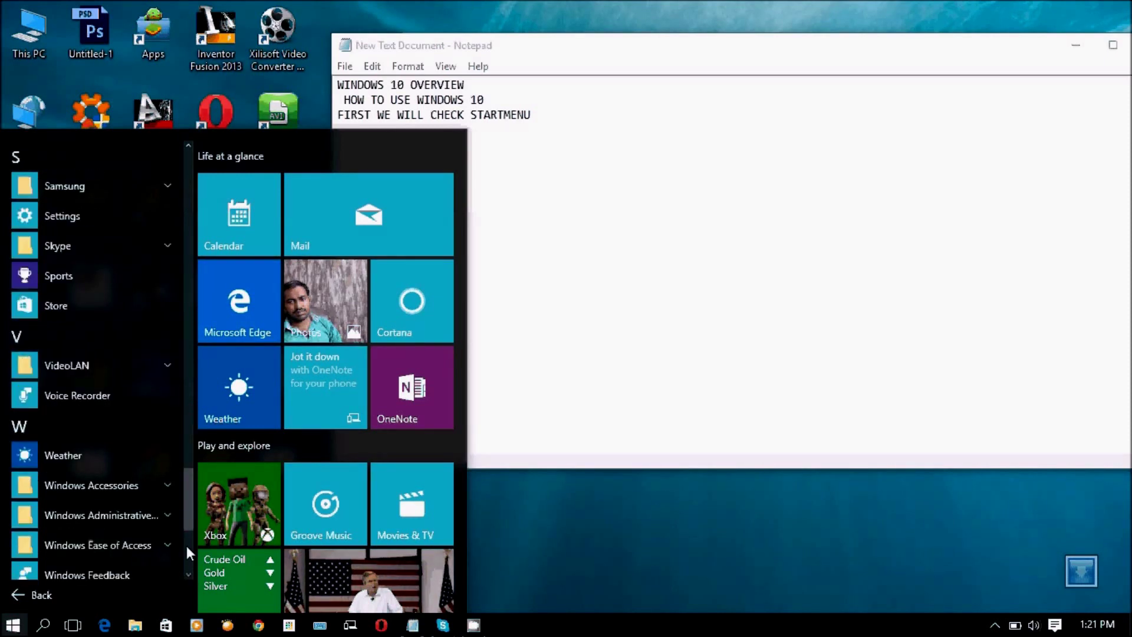
pyautogui.scroll(-4, 187, 551)
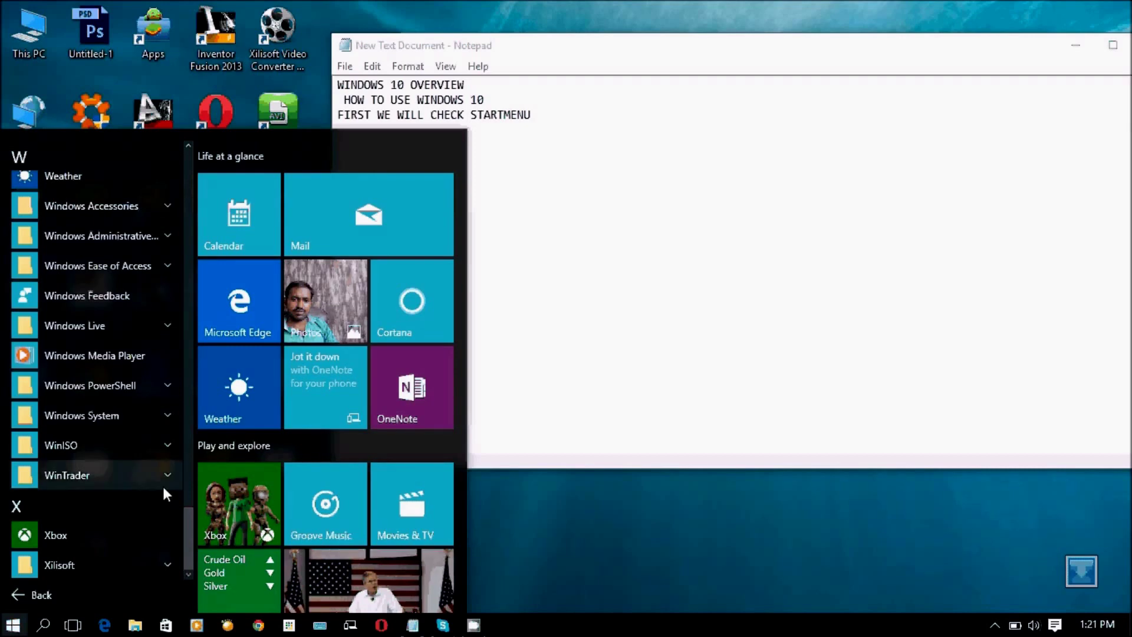
pyautogui.click(126, 82)
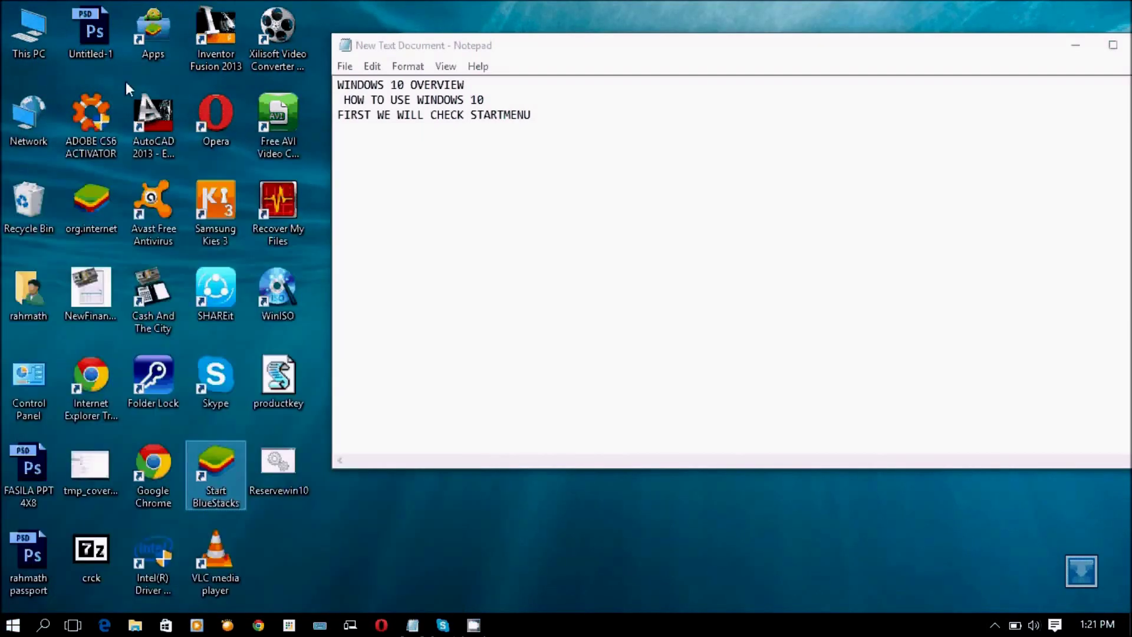
# Open Control Panel from the desktop, view the contents of Administrative Tools, and close that folder window.
pyautogui.doubleClick(29, 399)
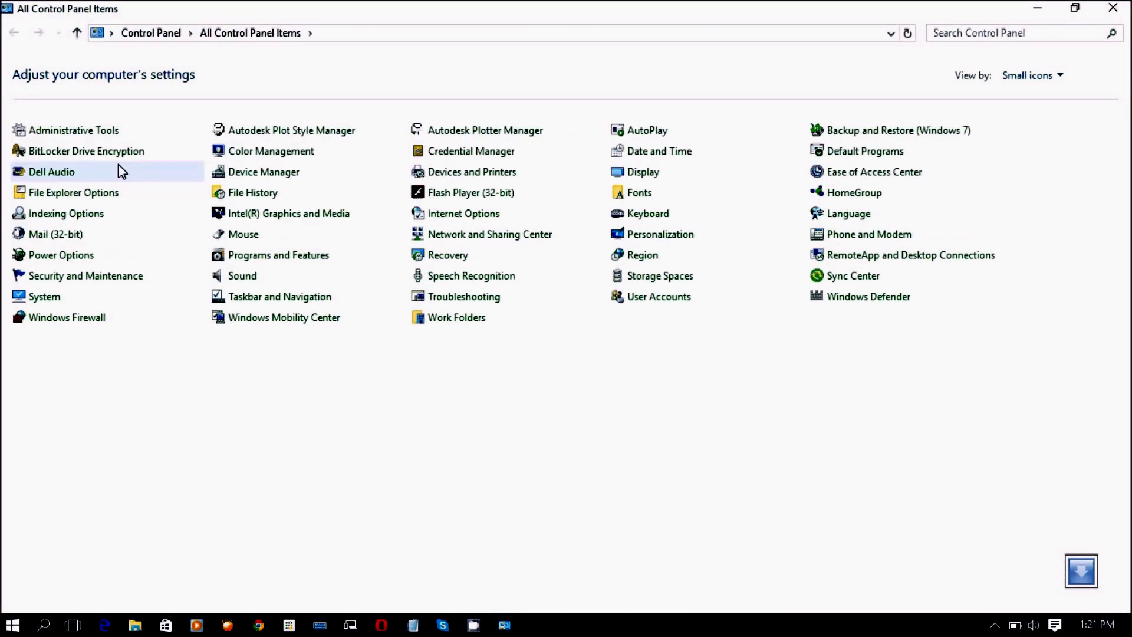
pyautogui.click(101, 127)
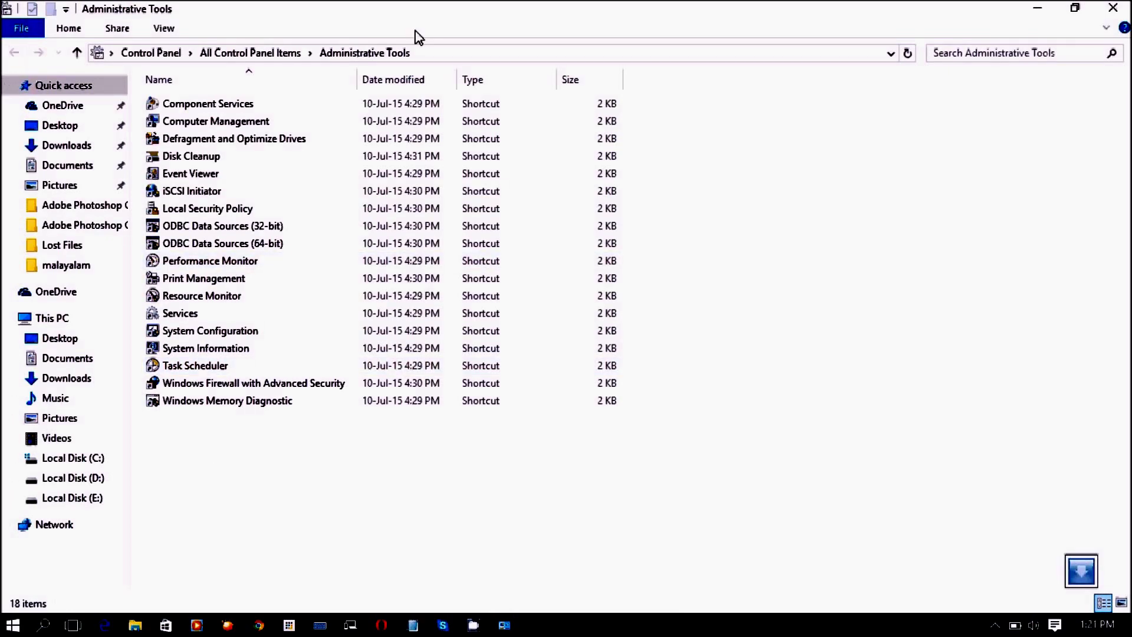
pyautogui.click(1113, 14)
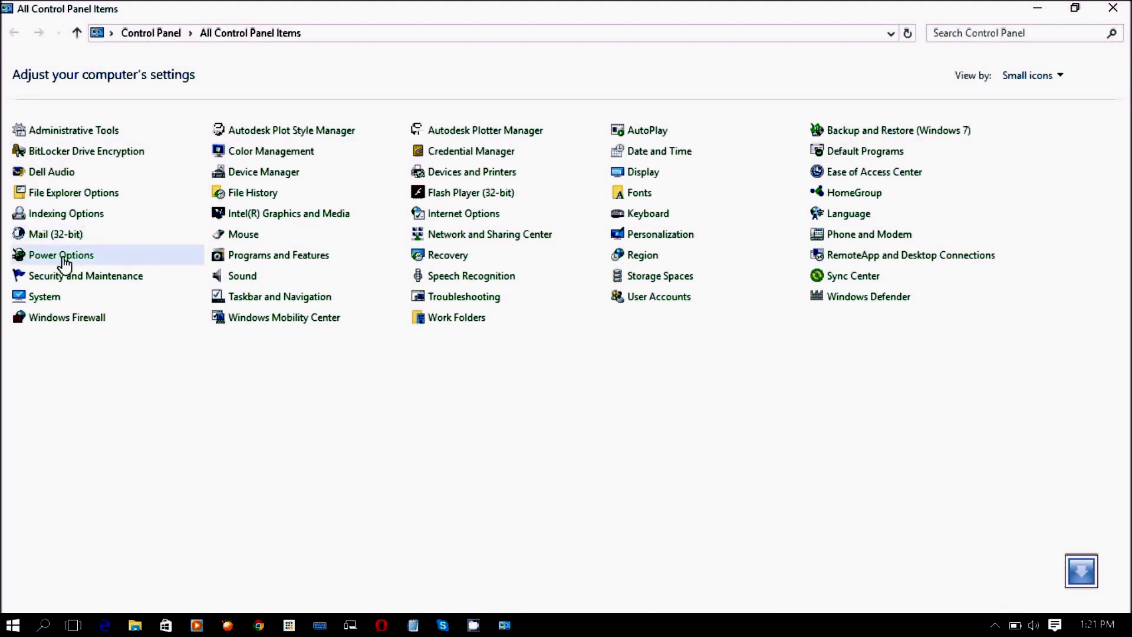
# View the computer's basic information under System, and open Color Management for a brief look before closing it.
pyautogui.click(67, 296)
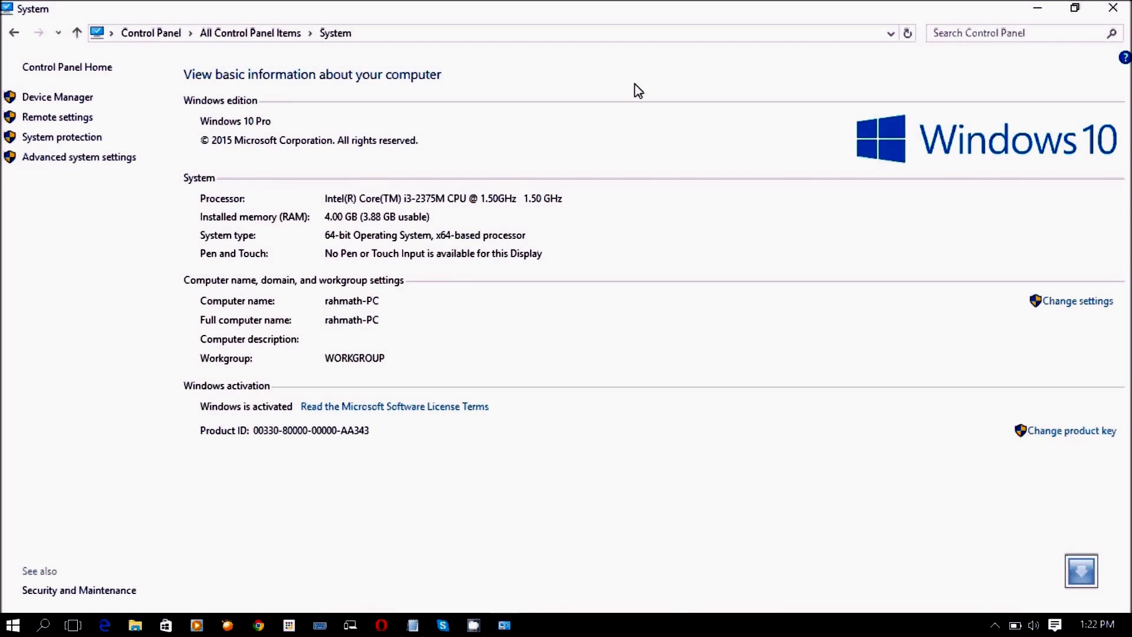
pyautogui.click(14, 33)
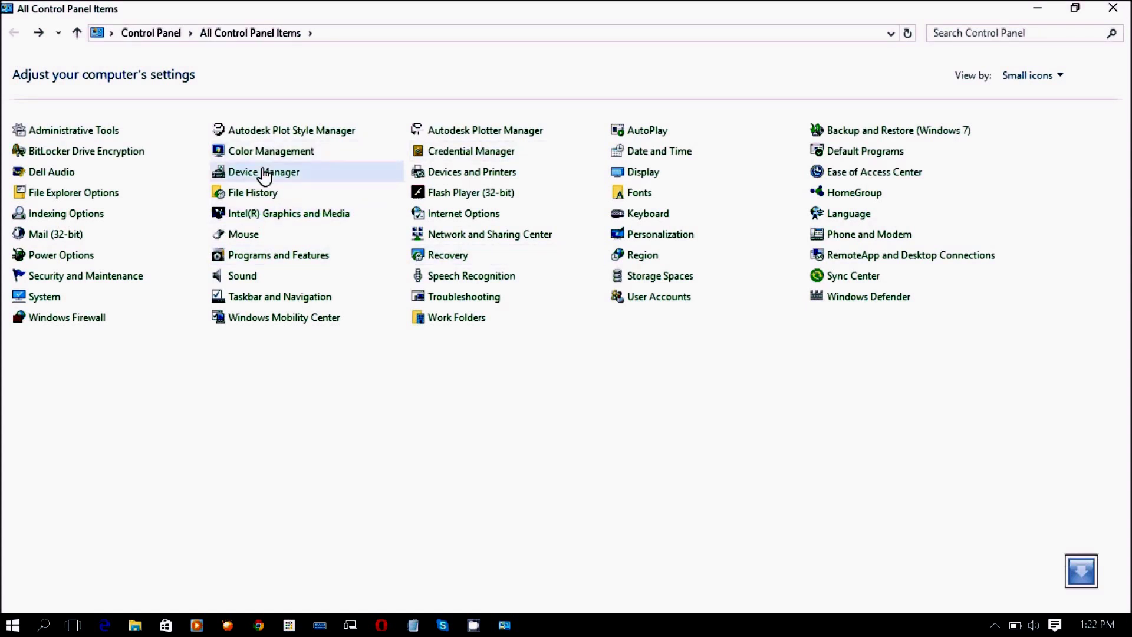
pyautogui.click(272, 158)
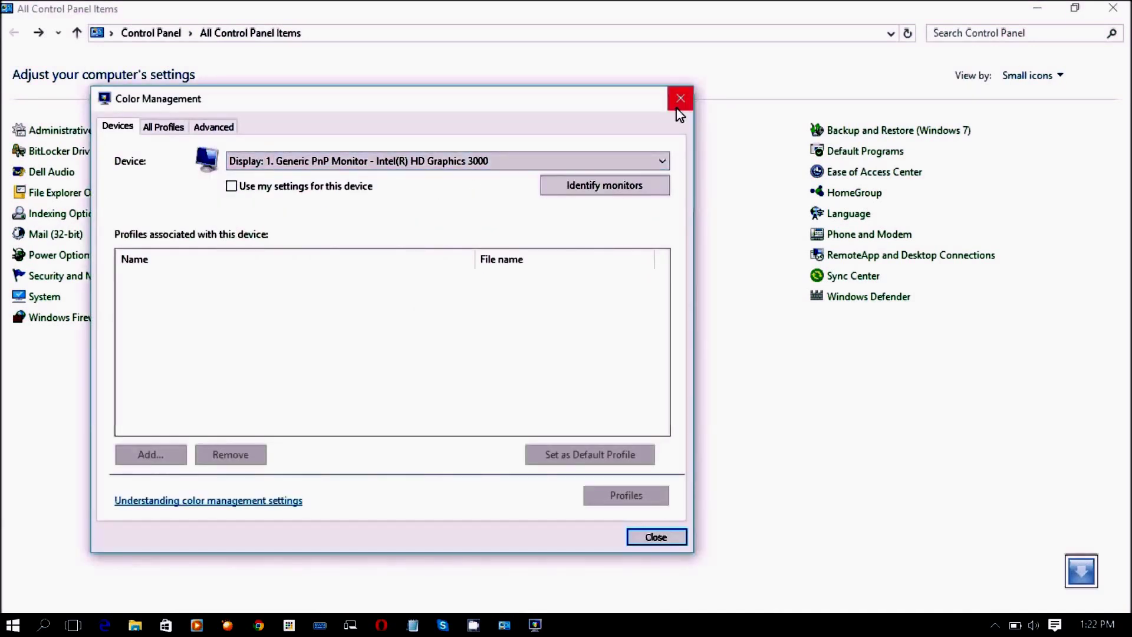
pyautogui.click(680, 100)
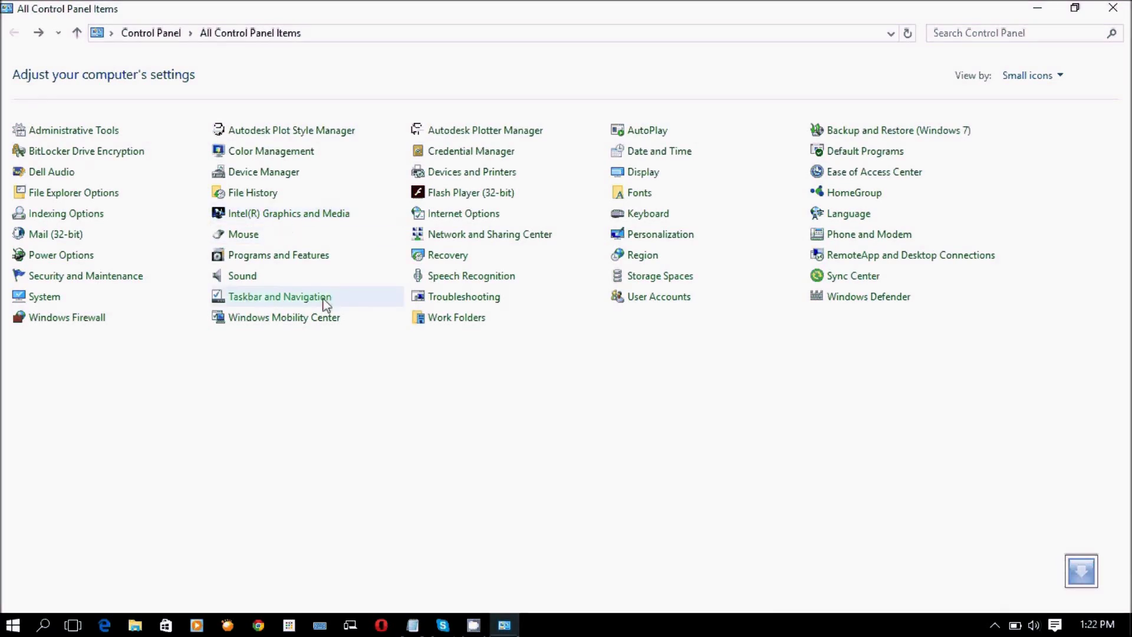
# Open the Intel Graphics and Media Control Panel in Basic Mode, review the general display settings, and close it with the settings accepted.
pyautogui.click(303, 214)
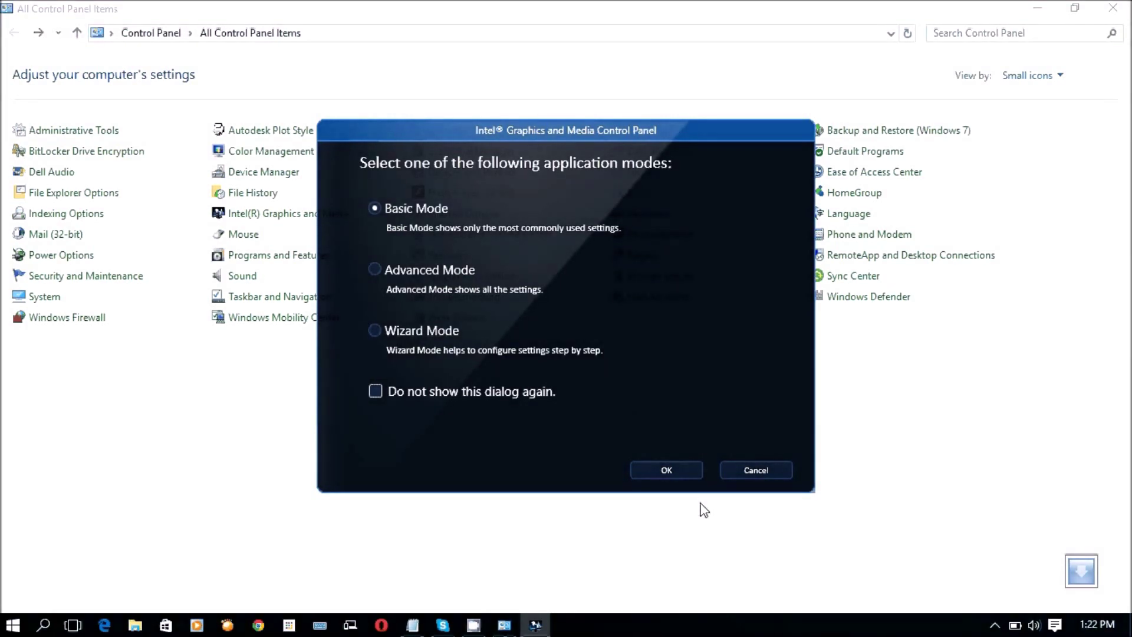
pyautogui.click(666, 470)
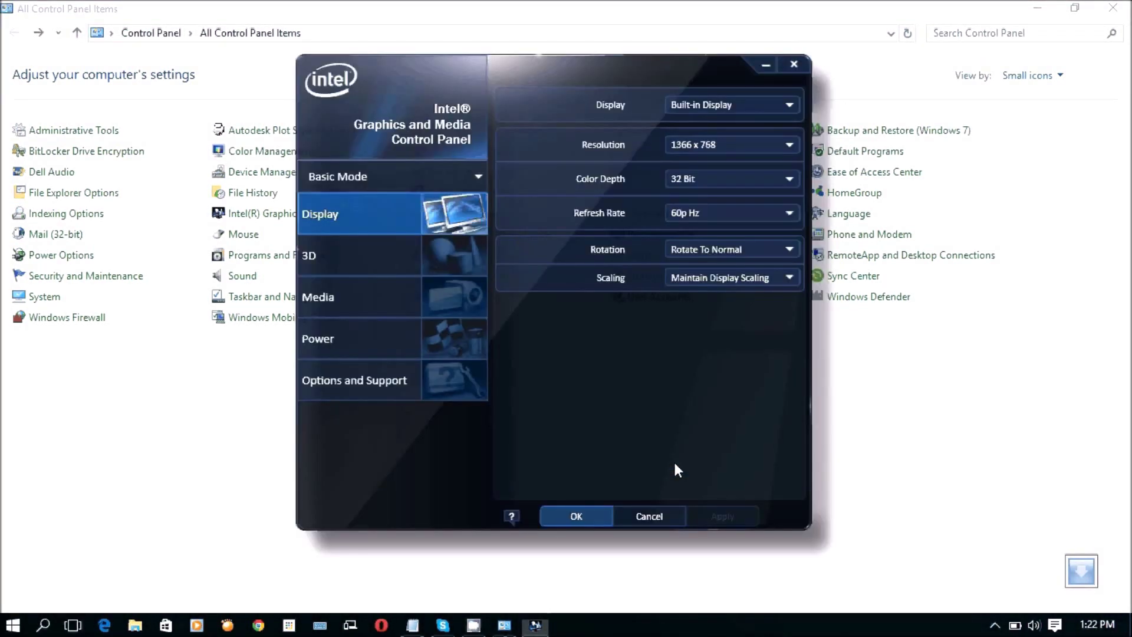
pyautogui.click(714, 148)
pyautogui.click(710, 223)
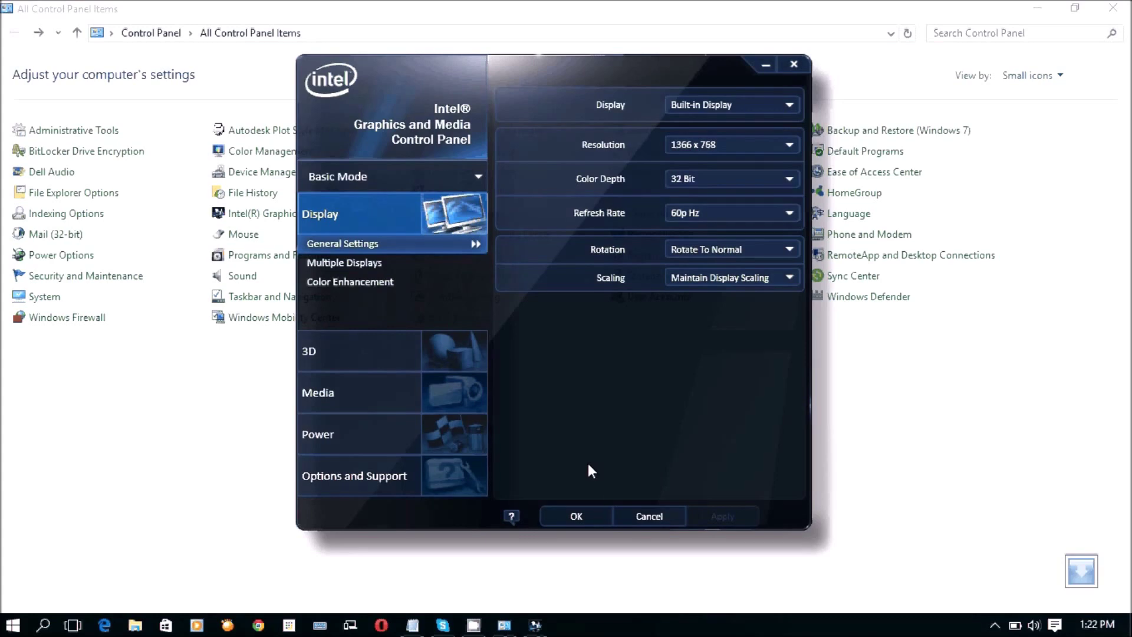
pyautogui.click(576, 517)
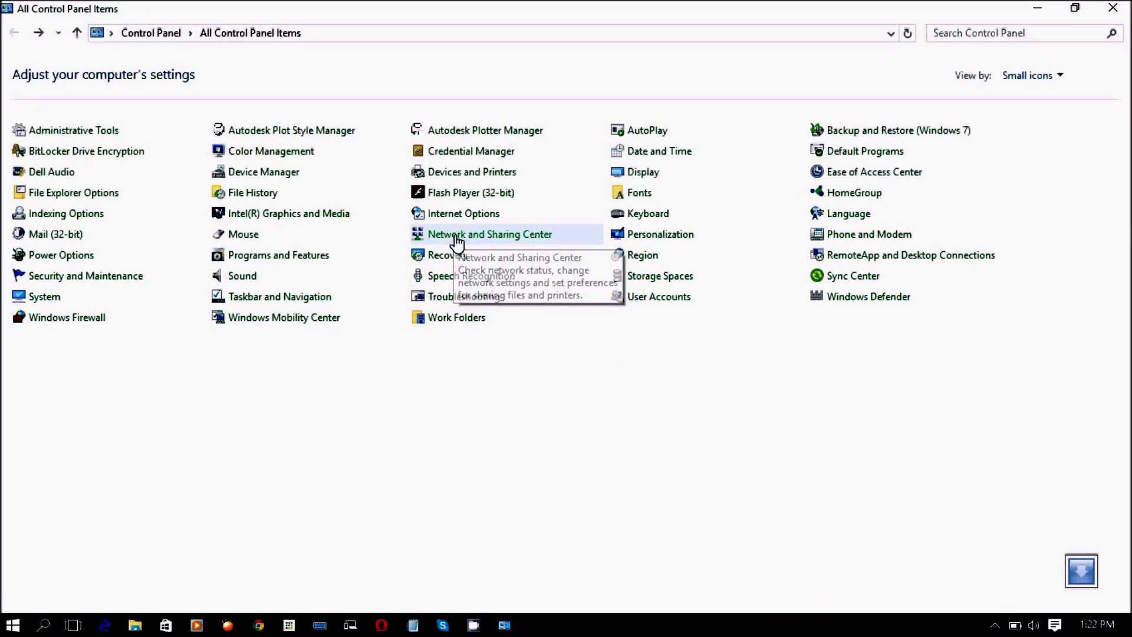
# View the Network and Sharing Center and the Display settings page, returning to all Control Panel items after each.
pyautogui.click(455, 236)
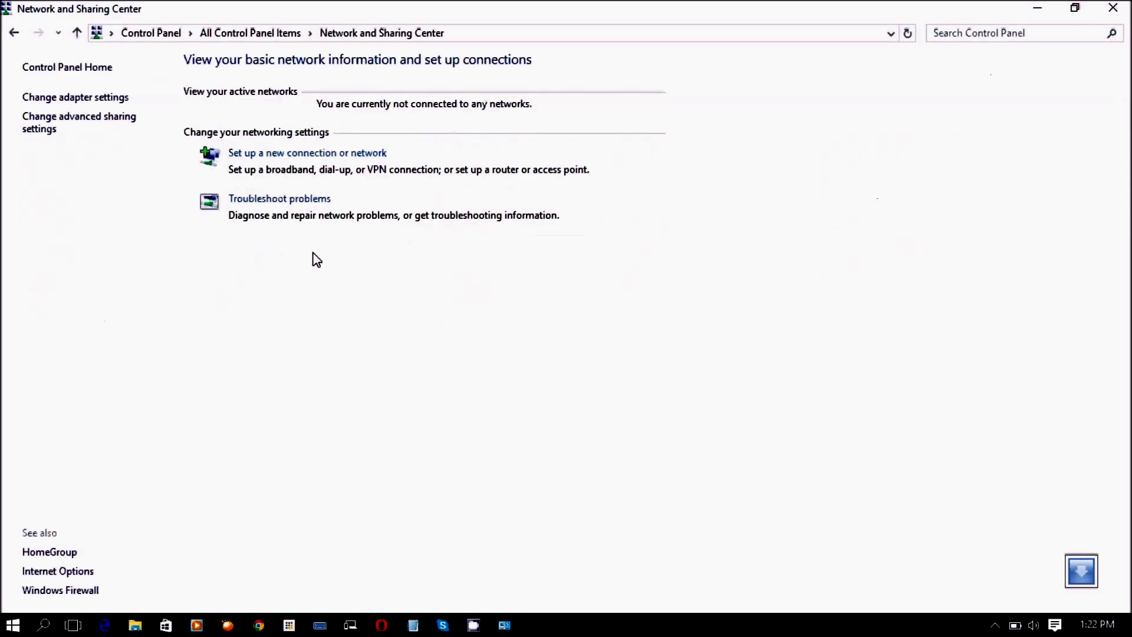
pyautogui.click(15, 33)
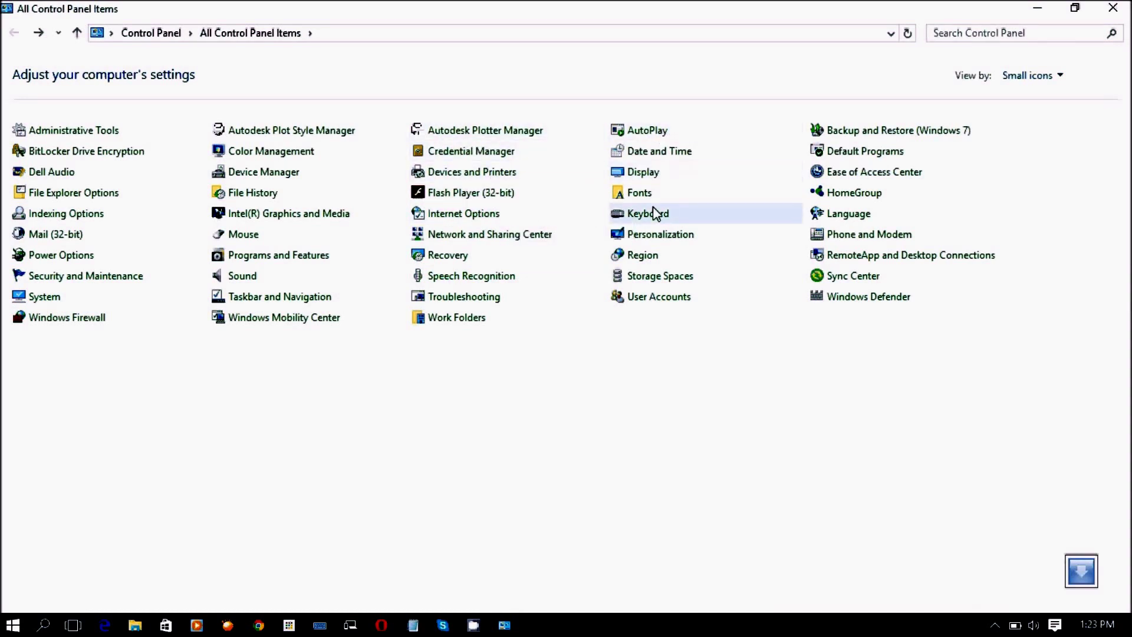
pyautogui.click(645, 174)
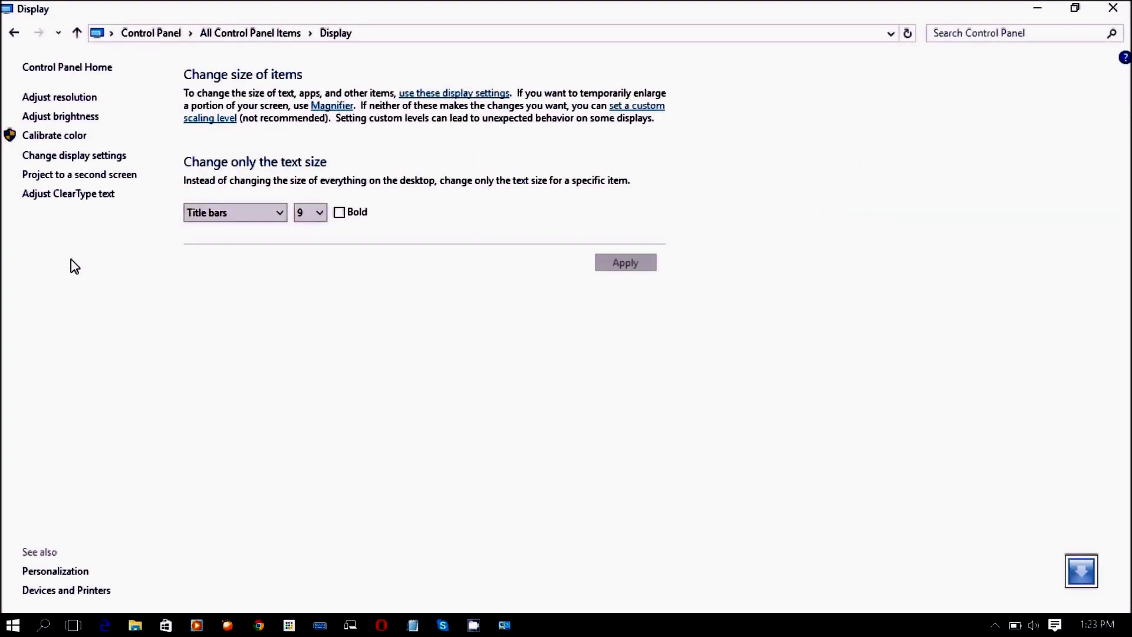
pyautogui.click(14, 34)
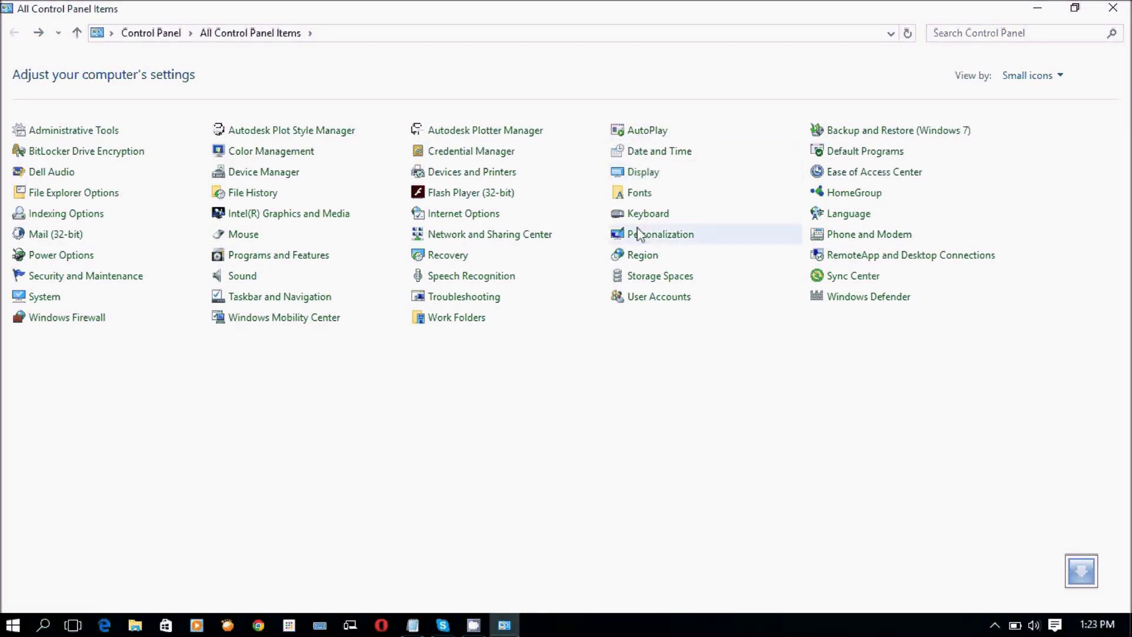
# Select the Windows default theme under Personalization and return to all Control Panel items.
pyautogui.click(637, 238)
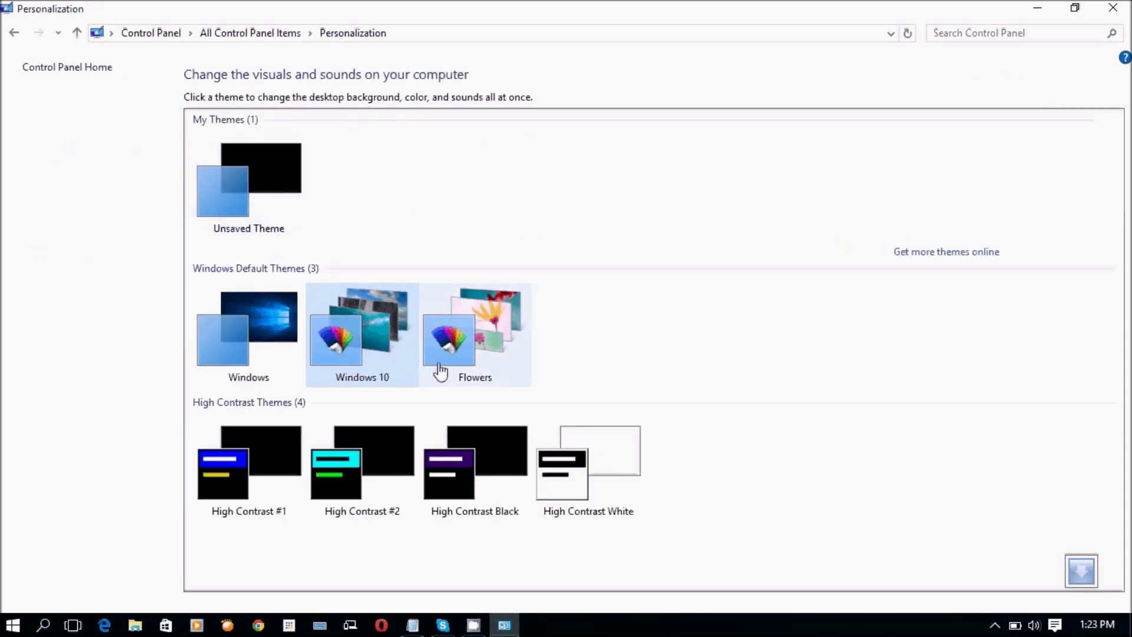
pyautogui.click(292, 318)
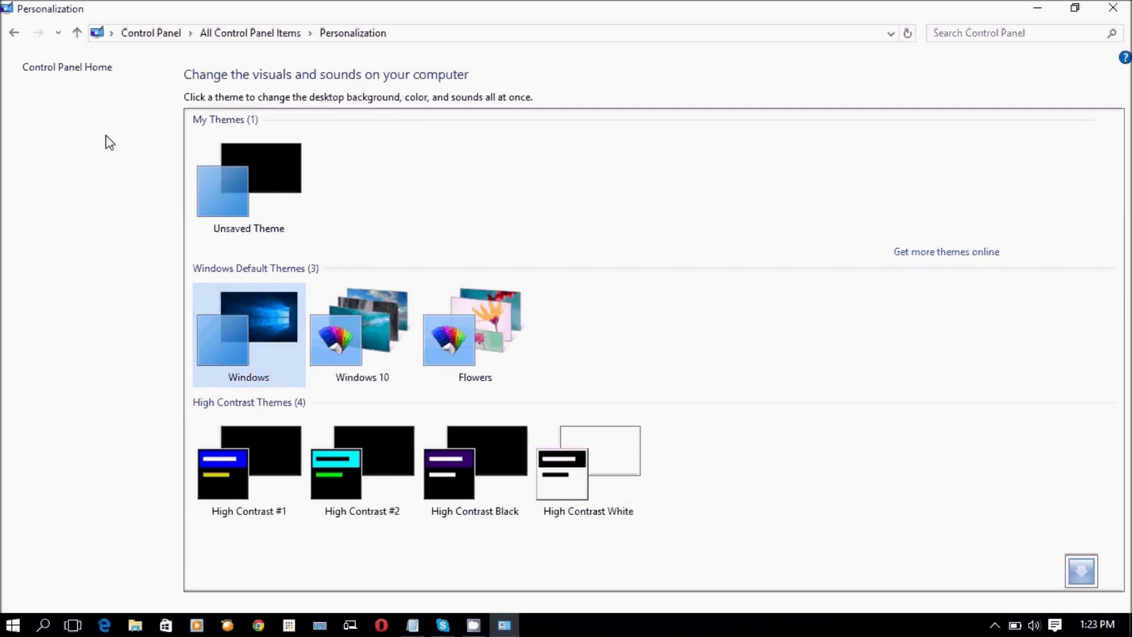
pyautogui.click(15, 36)
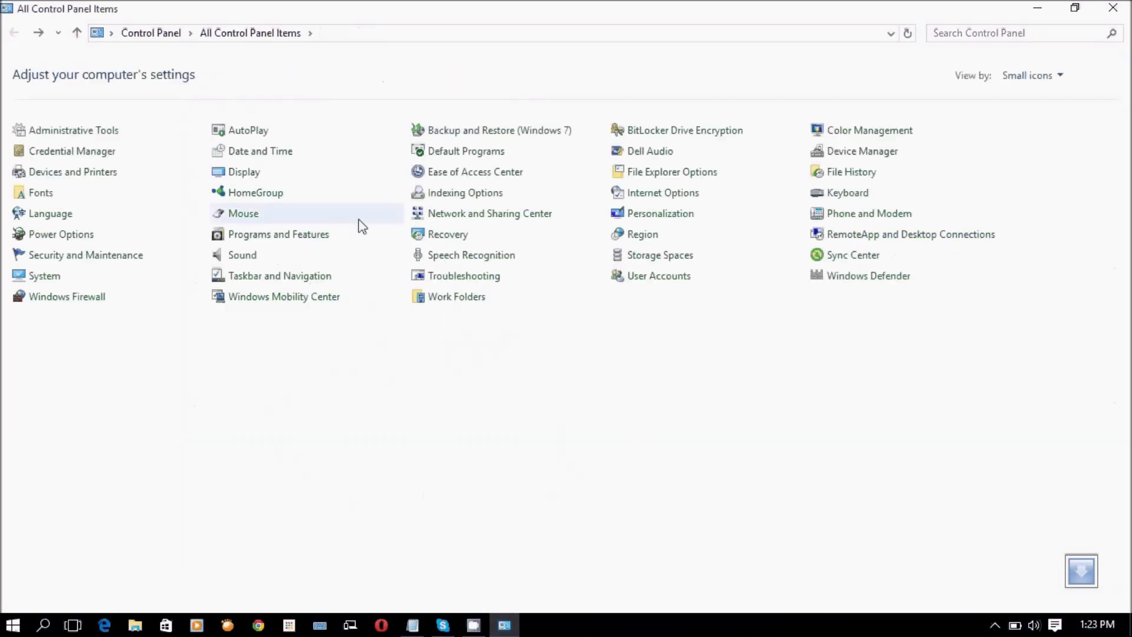
# Set the home location to India in the Region settings, apply the change, and close the dialog.
pyautogui.click(643, 255)
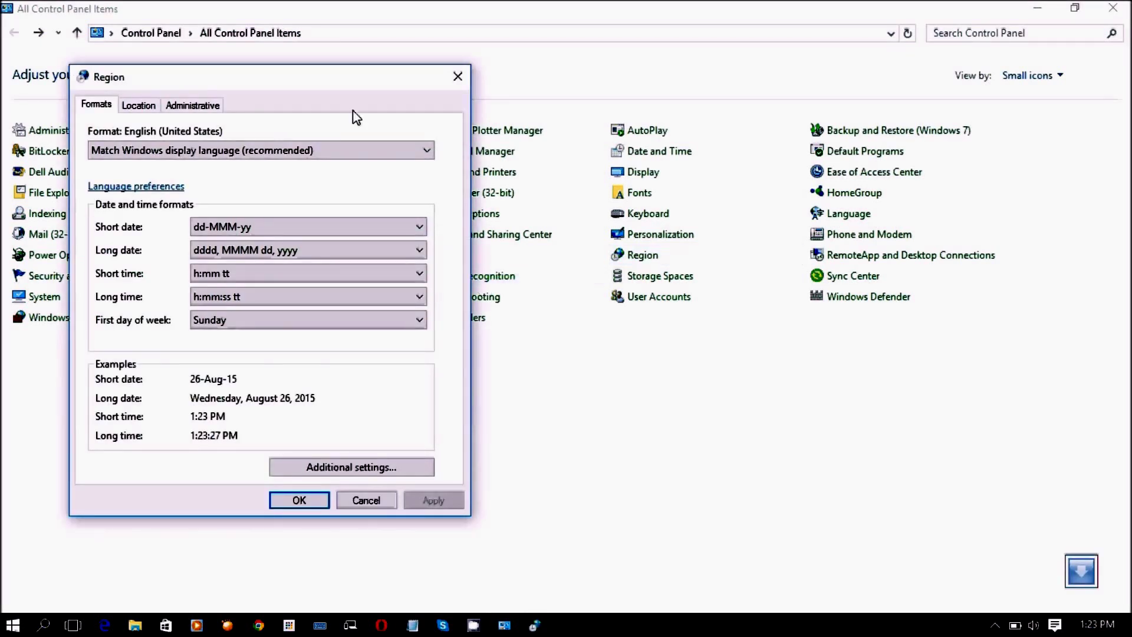
pyautogui.click(142, 109)
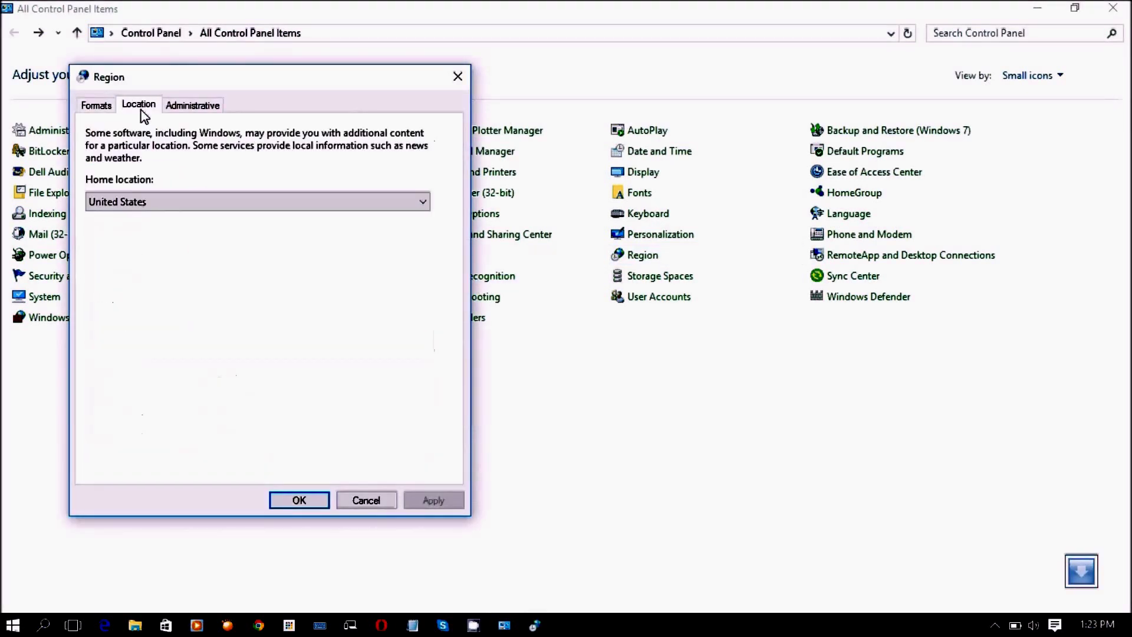
pyautogui.click(215, 209)
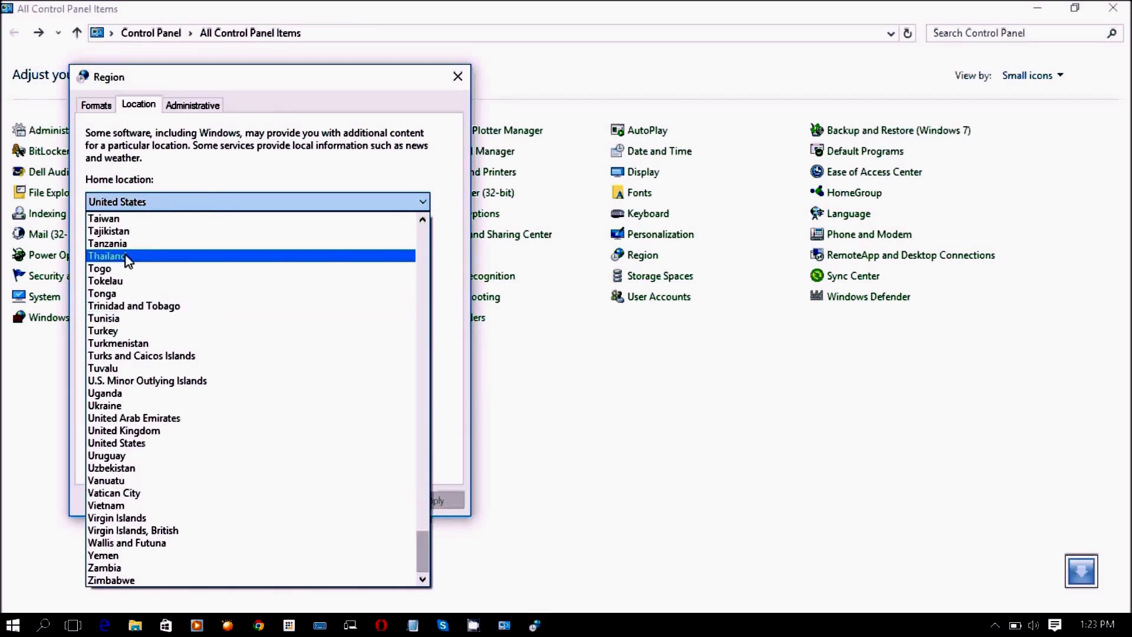
pyautogui.press('i')
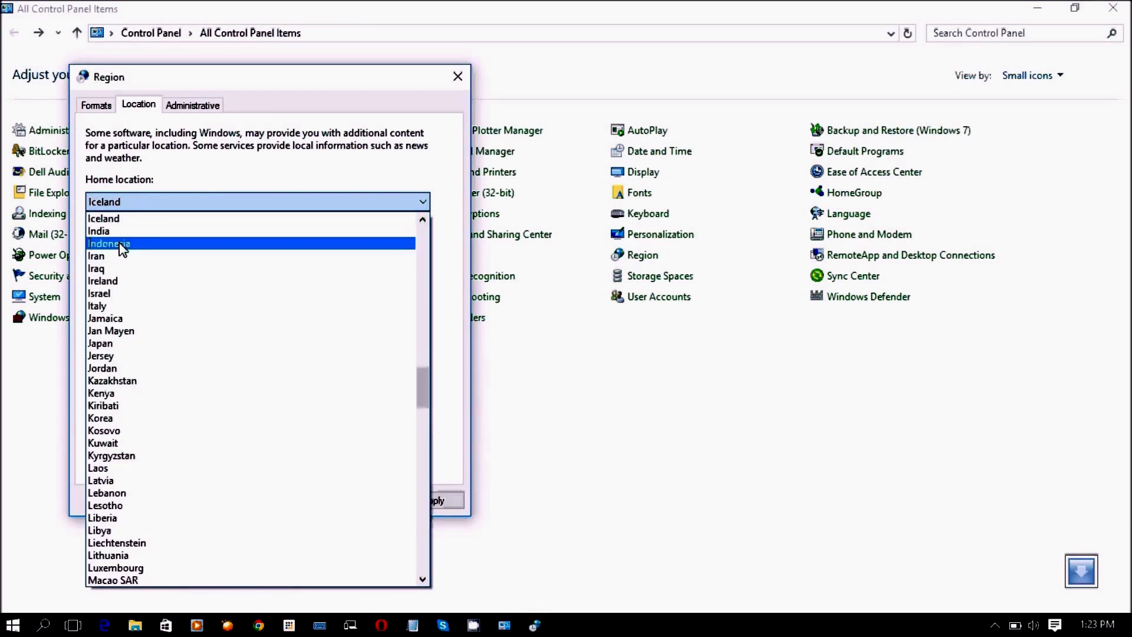
pyautogui.click(126, 230)
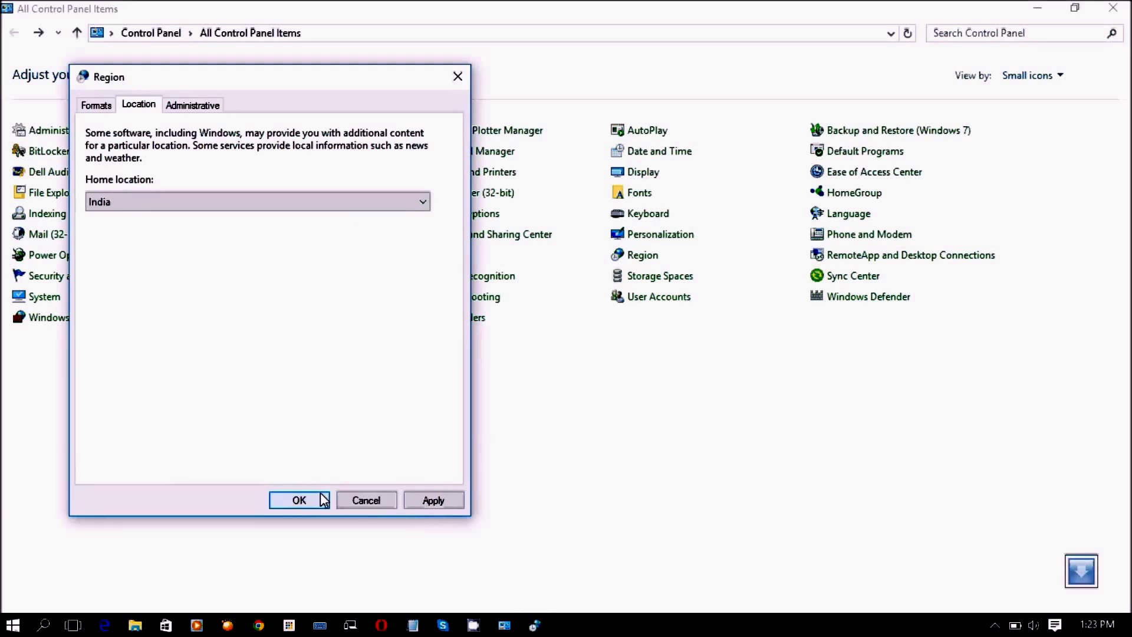
pyautogui.click(433, 501)
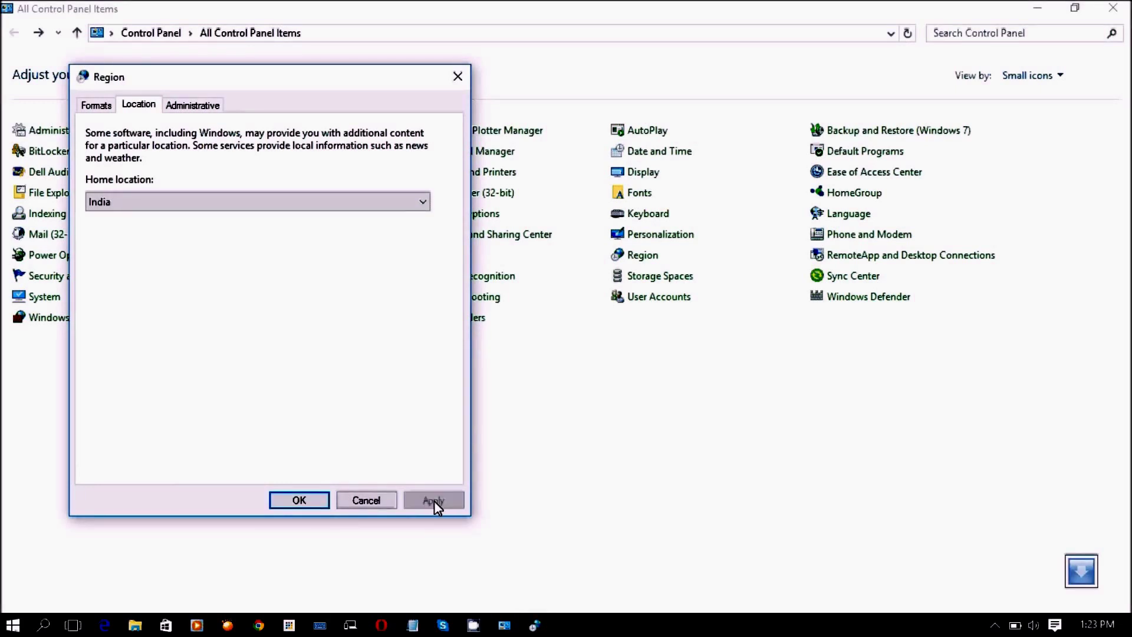
pyautogui.click(300, 501)
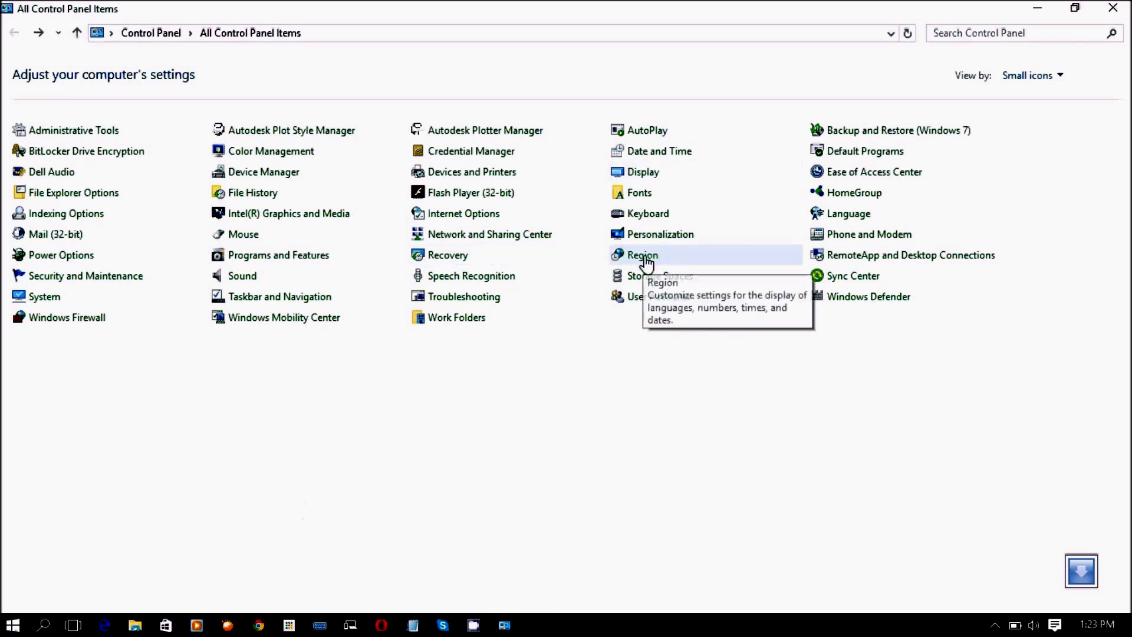
# Reopen the Region settings and review the home location, the administrative language options, and the date and time formats.
pyautogui.click(645, 259)
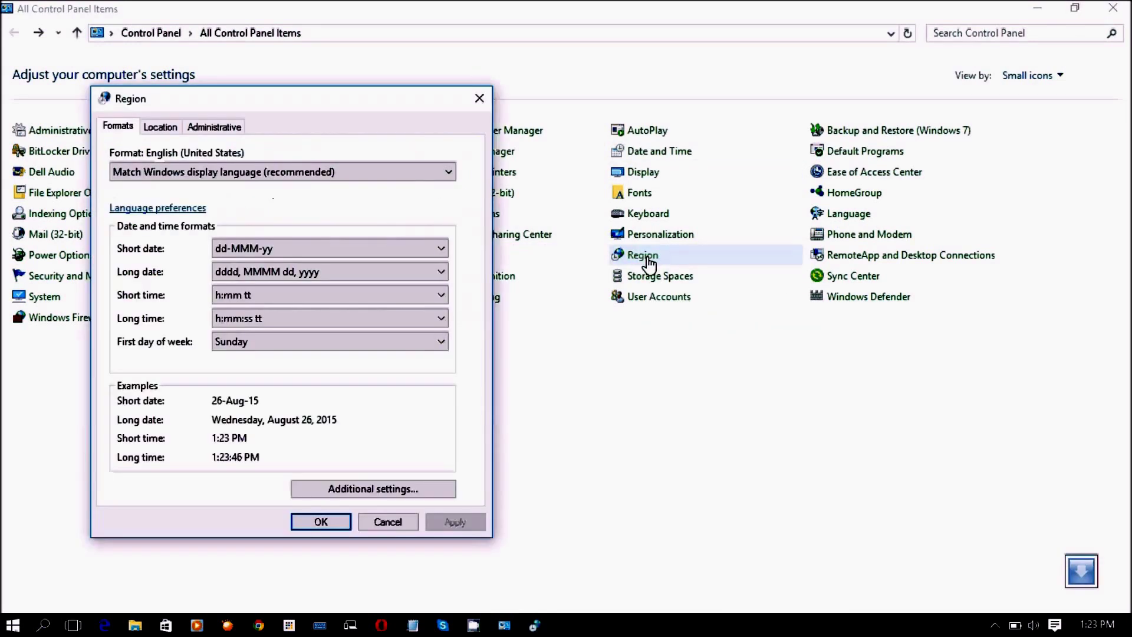
pyautogui.click(174, 131)
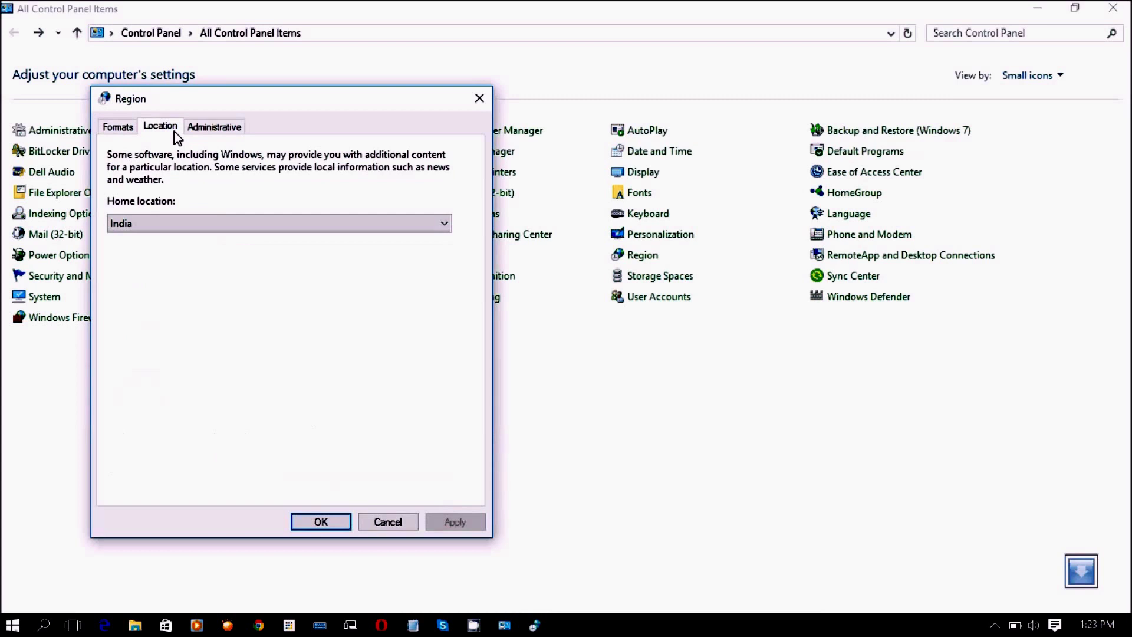
pyautogui.click(213, 128)
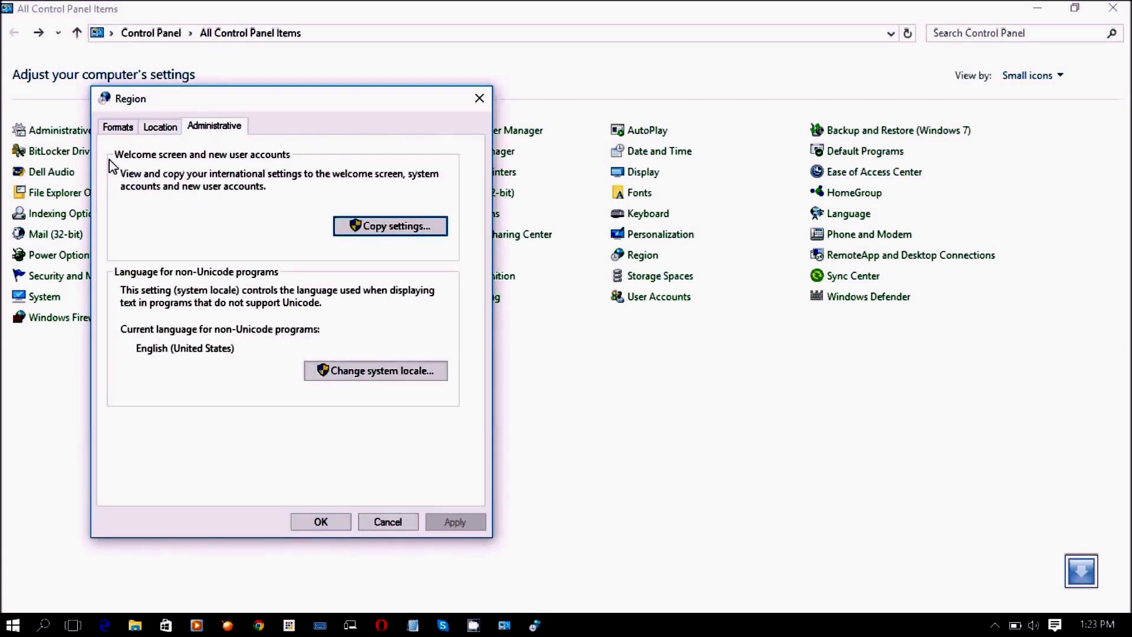
pyautogui.click(118, 128)
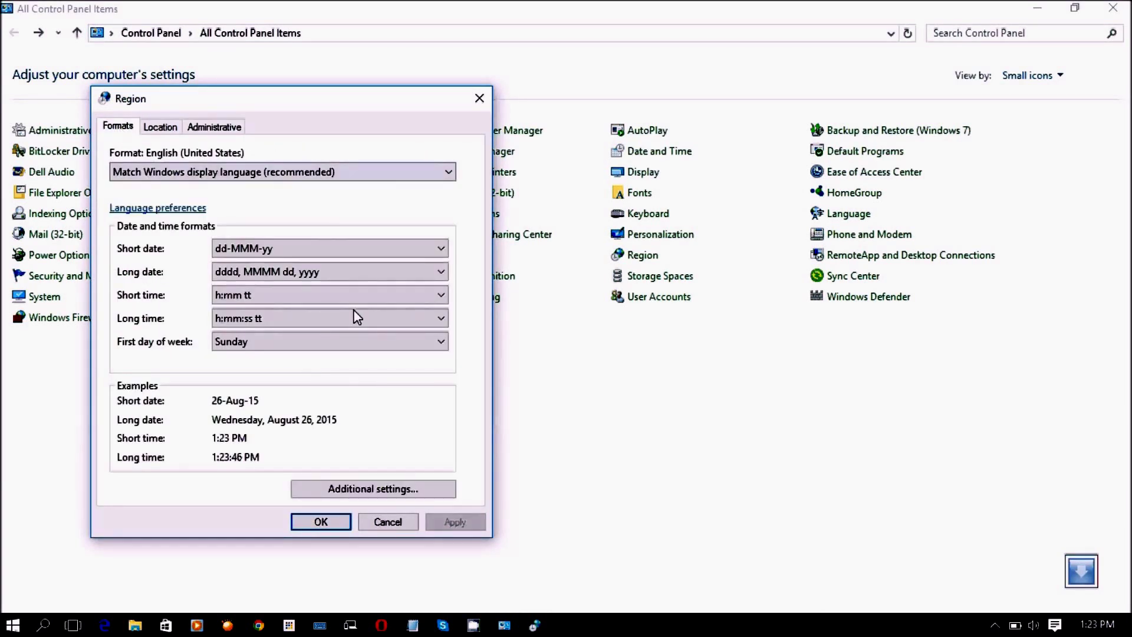